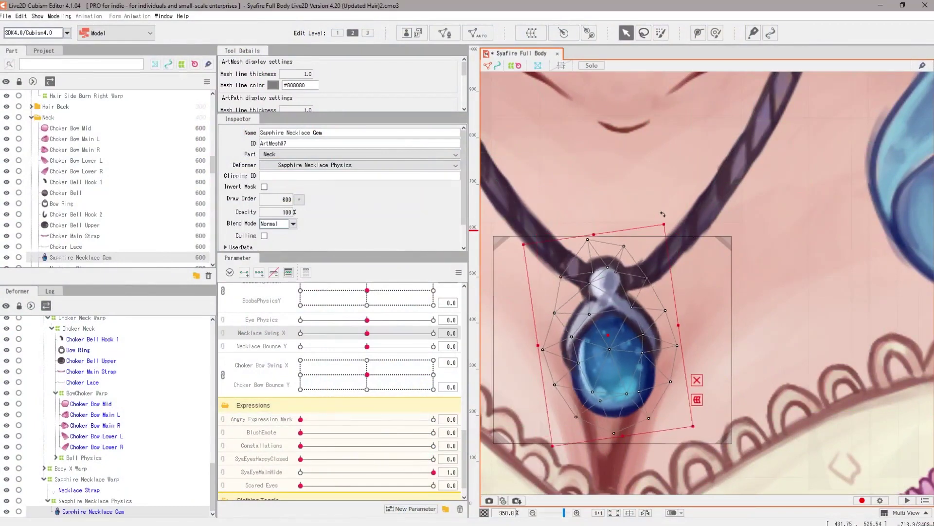
# Step: Rotate the Sapphire Necklace Gem counterclockwise on the canvas
pyautogui.moveTo(685, 229); pyautogui.dragTo(640, 227)
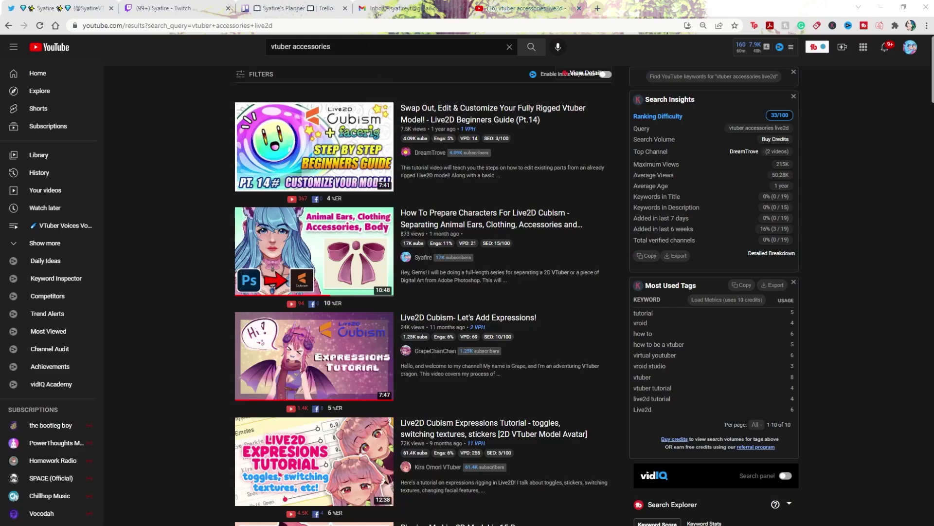
# Step: Switch to YouTube in the browser and edit the search query to read "vtuber accessories live"
pyautogui.press('BackSpace')
pyautogui.press('BackSpace')
pyautogui.press('BackSpace')
pyautogui.press('BackSpace')
pyautogui.press('BackSpace')
pyautogui.press('BackSpace')
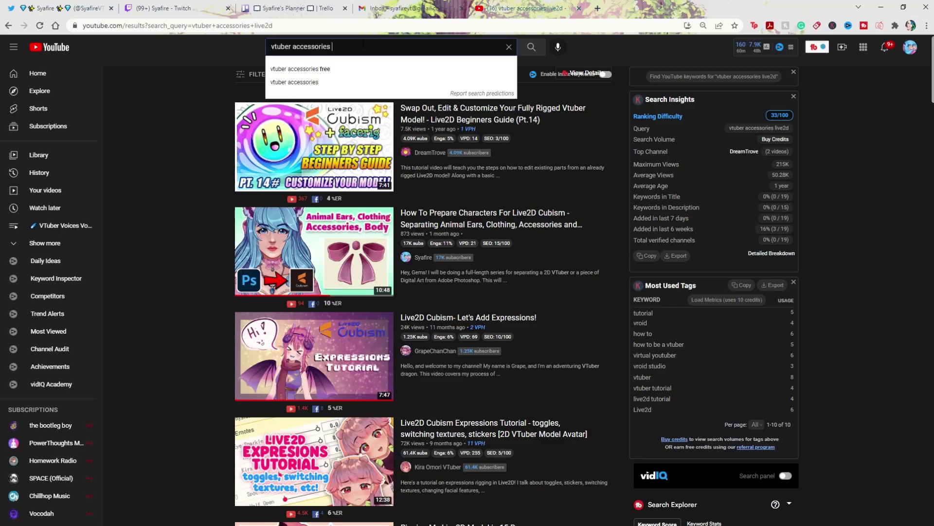
pyautogui.write('live')
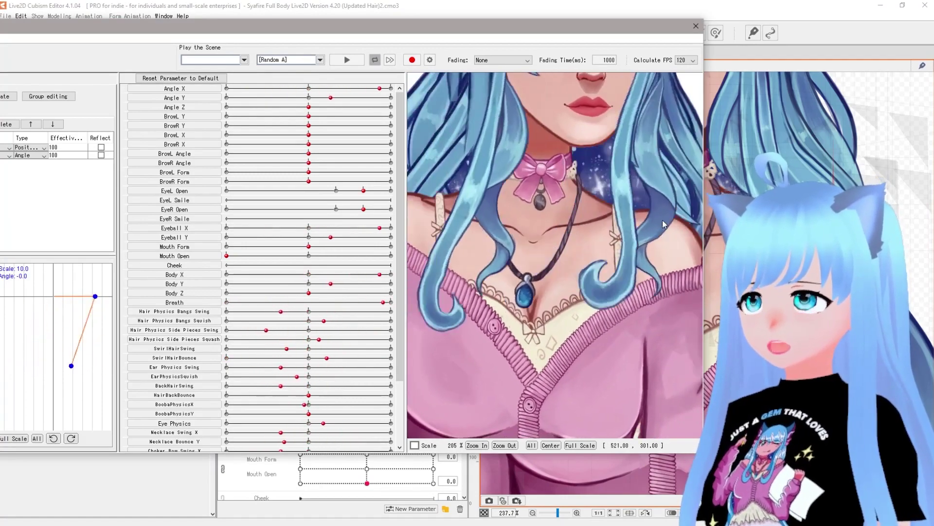
# Step: Close the physics preview in Live2D Cubism Editor and select the Sapphire Necklace Gem on the model
pyautogui.click(696, 28)
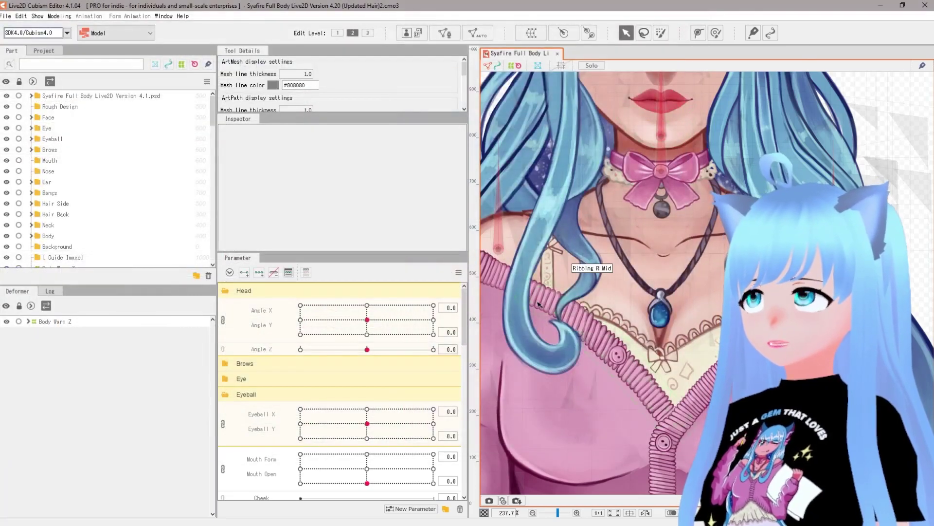
pyautogui.click(27, 321)
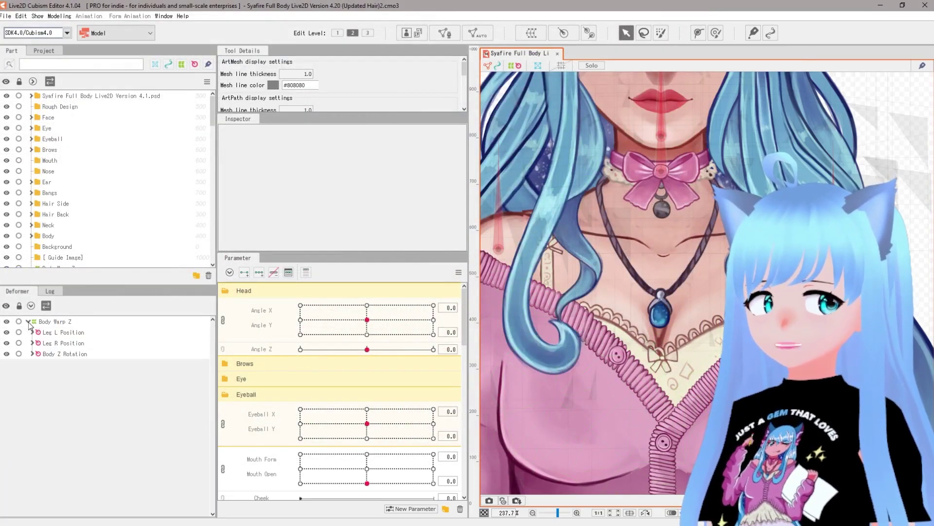
pyautogui.click(659, 307)
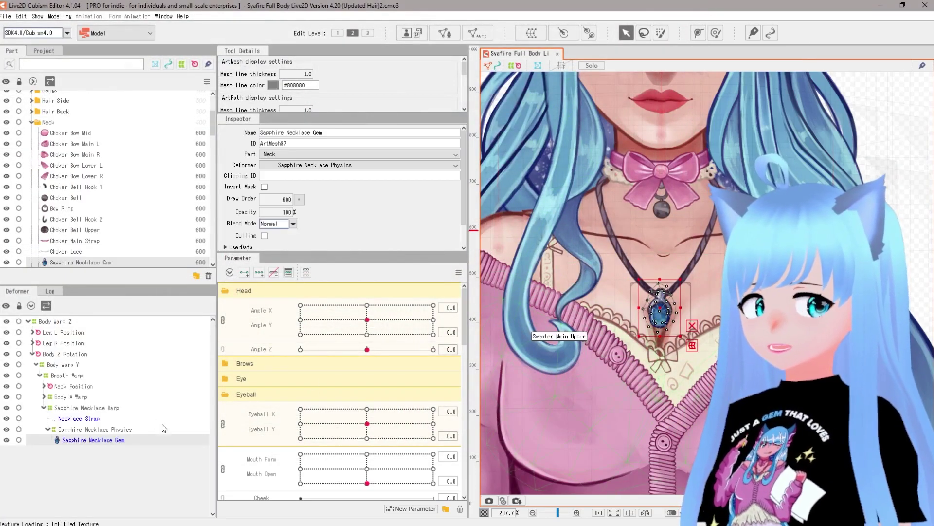
pyautogui.scroll(-1, 305, 450)
pyautogui.scroll(-5, 305, 450)
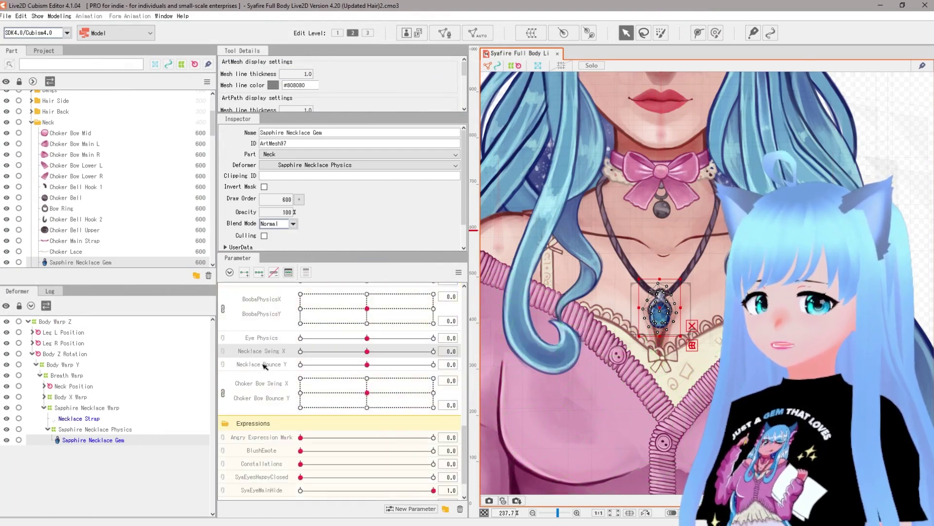
pyautogui.scroll(-5, 271, 353)
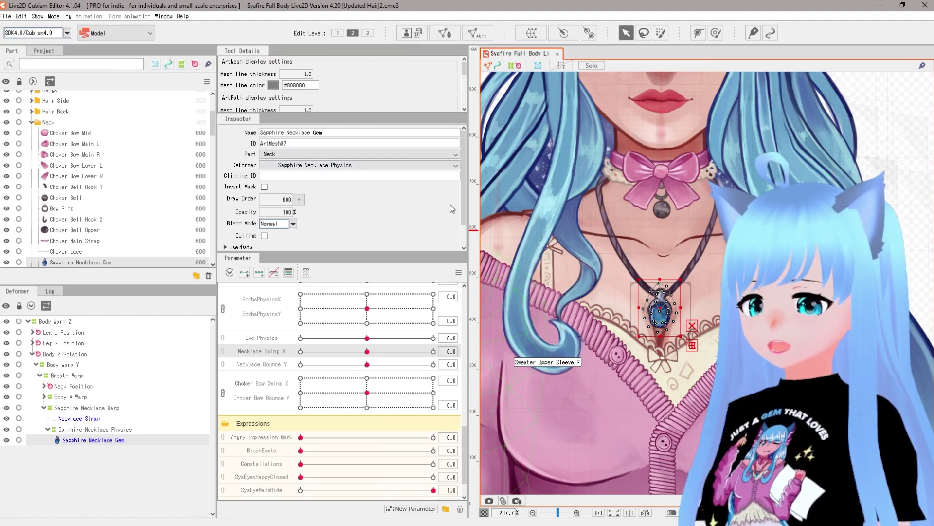
# Step: Start a new parameter and name it Necklace Swing X
pyautogui.click(424, 509)
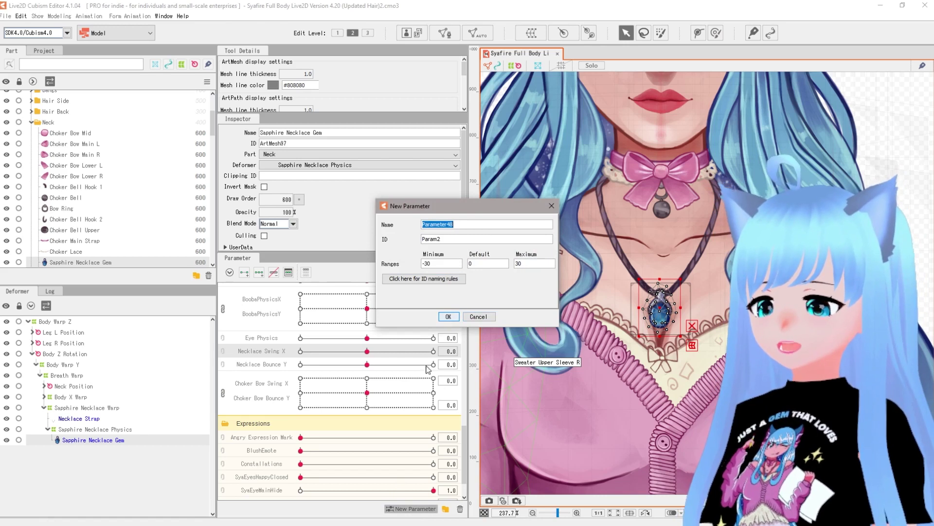
pyautogui.write('Nexklac')
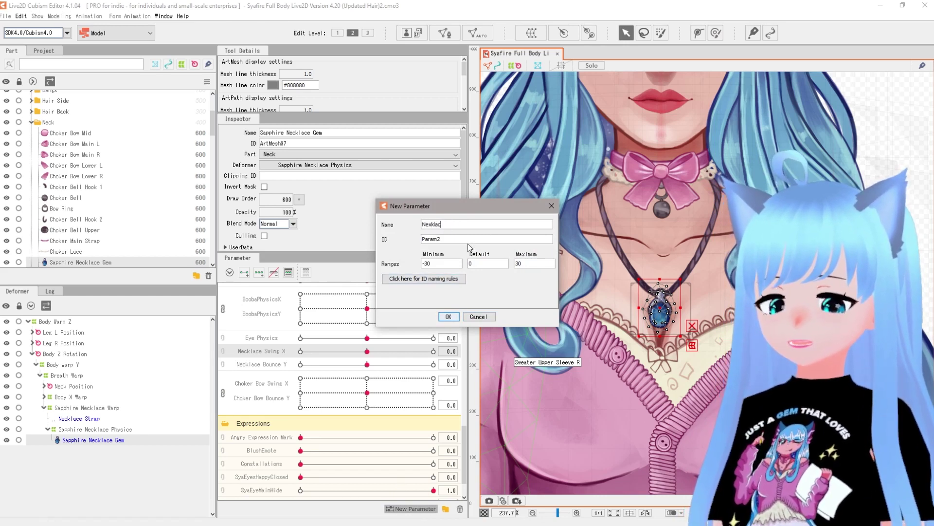
pyautogui.press('BackSpace')
pyautogui.press('BackSpace')
pyautogui.press('BackSpace')
pyautogui.press('BackSpace')
pyautogui.press('BackSpace')
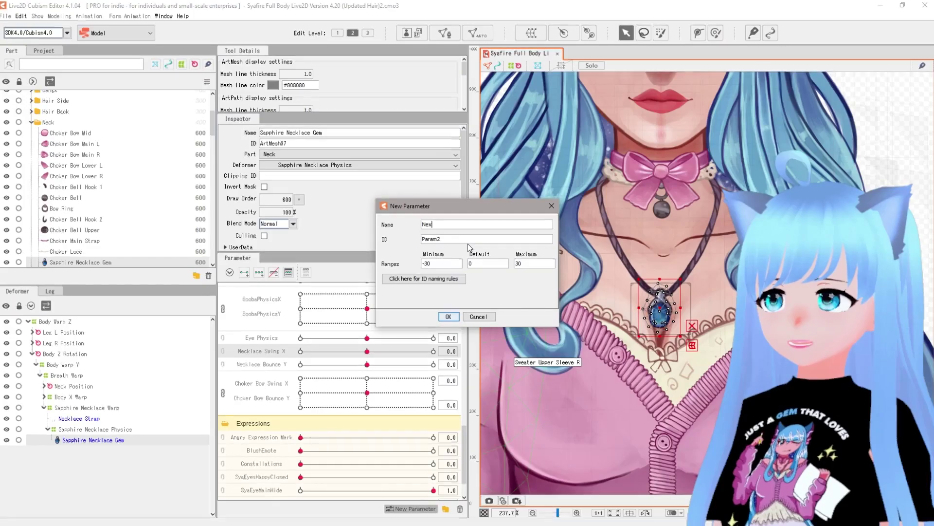
pyautogui.write('ck')
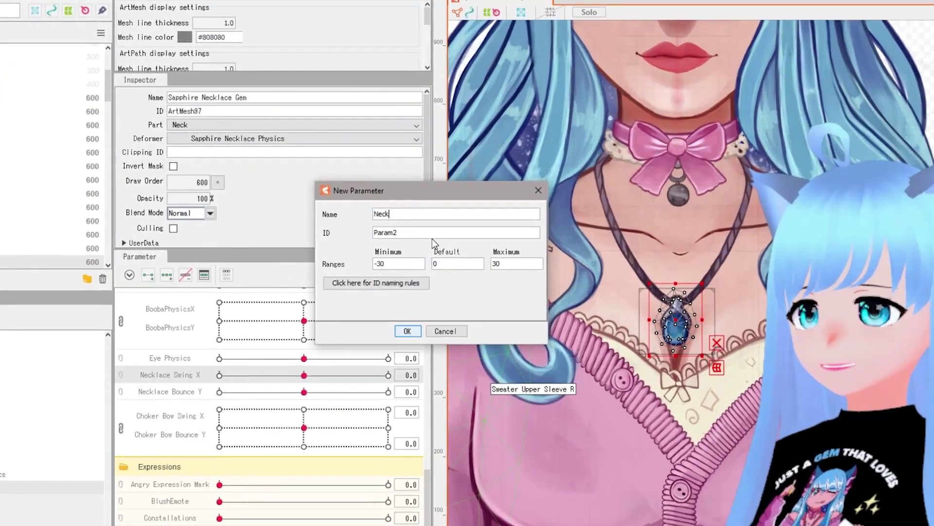
pyautogui.write('lace Swing X')
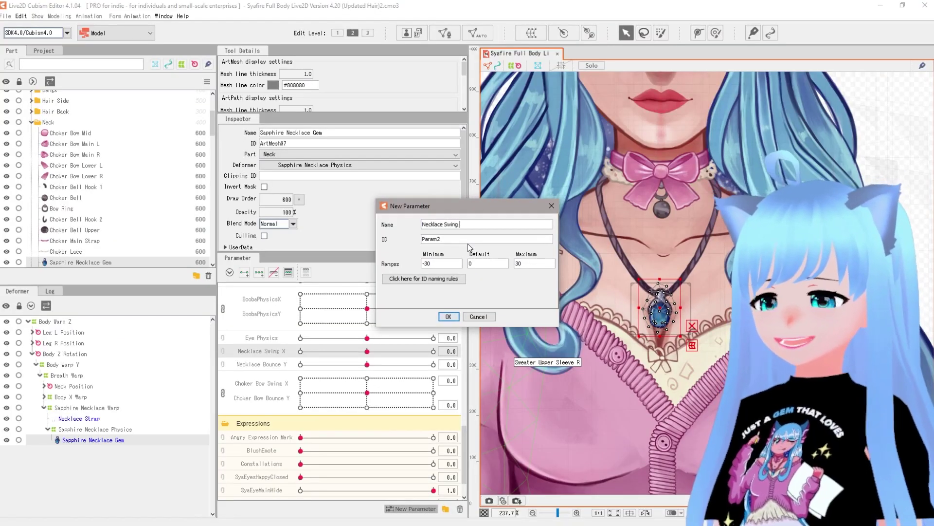
# Step: Set the new parameter's ID to ParamNecklaceSwingX, without spaces
pyautogui.moveTo(463, 225); pyautogui.dragTo(421, 228)
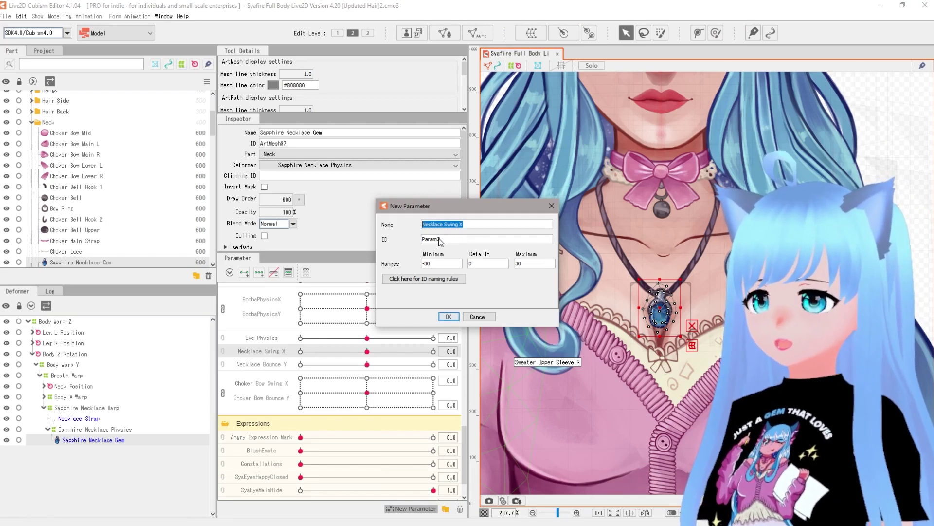
pyautogui.write('Necklace Swing X')
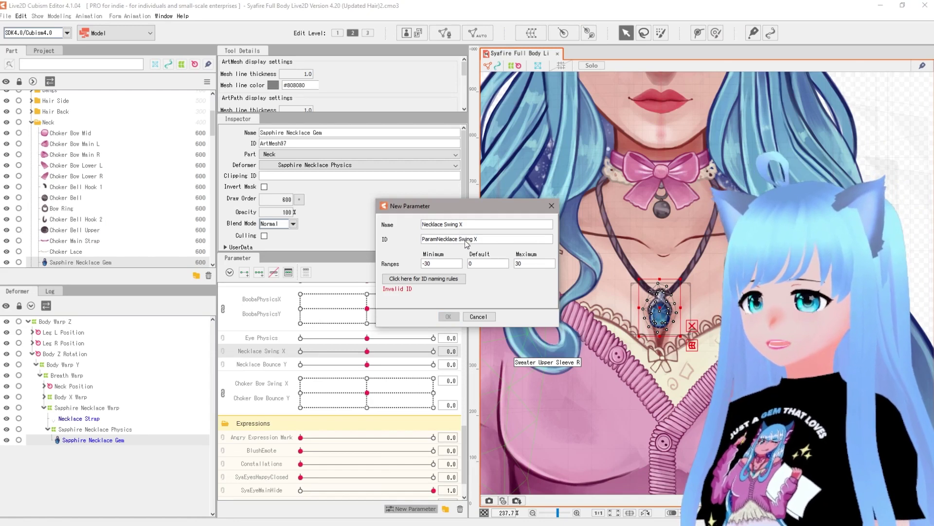
pyautogui.press('BackSpace')
pyautogui.click(475, 240)
pyautogui.press('BackSpace')
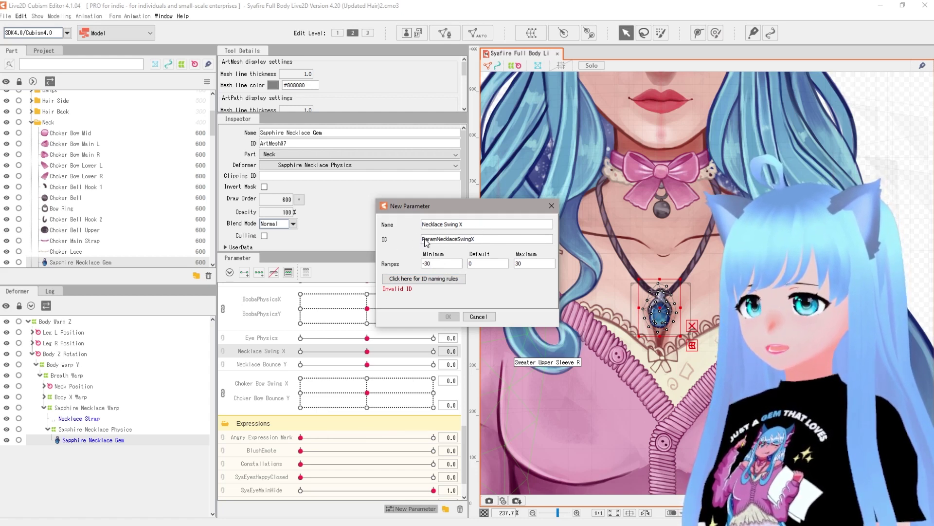
pyautogui.moveTo(437, 239); pyautogui.dragTo(474, 240)
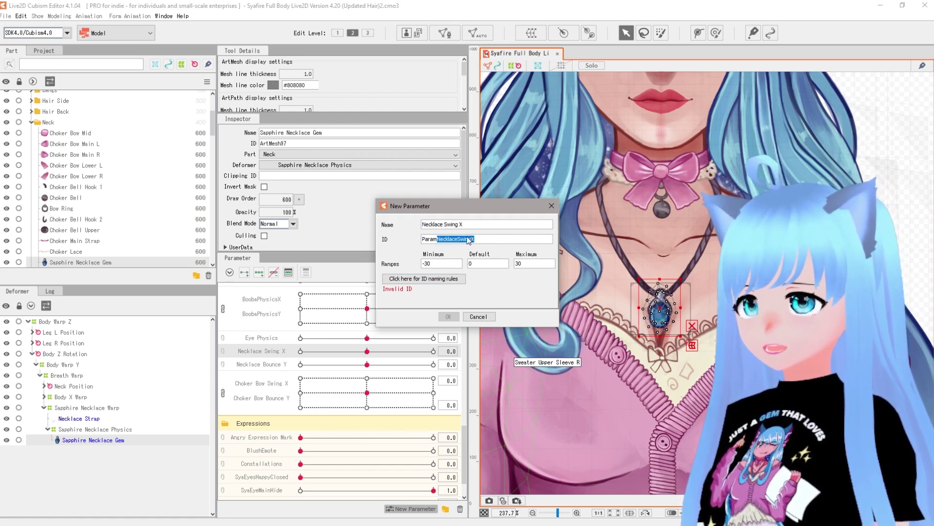
# Step: Set the parameter's range to a minimum of -15 and a maximum of 15
pyautogui.click(455, 263)
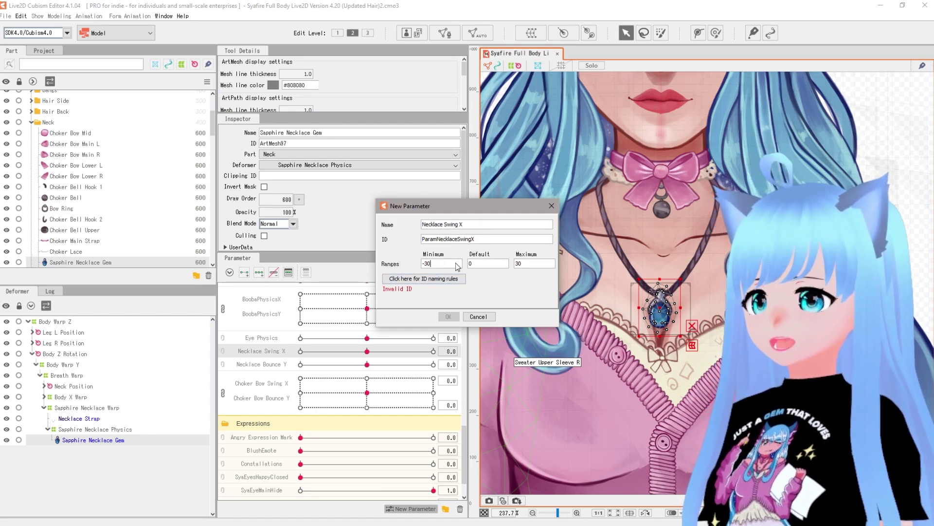
pyautogui.write('5')
pyautogui.press('Tab')
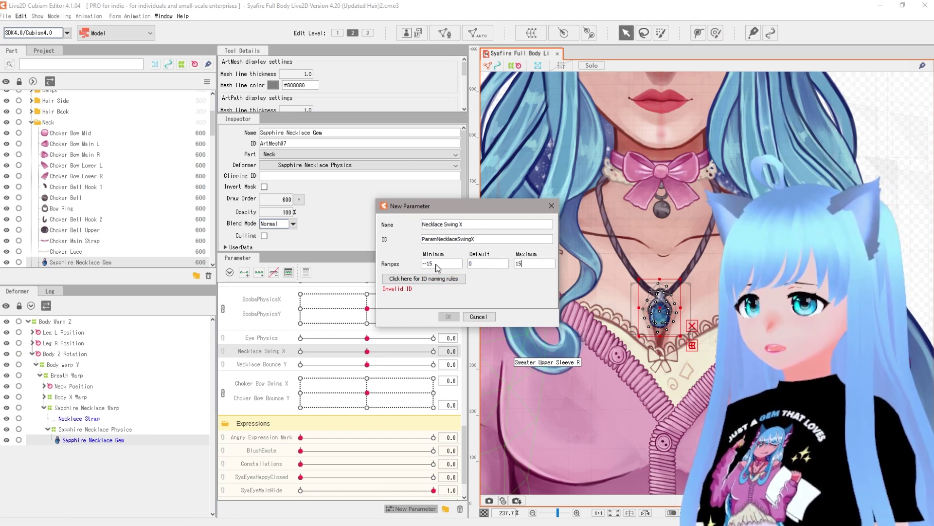
pyautogui.press('BackSpace')
pyautogui.hotkey('shift', 'Tab')
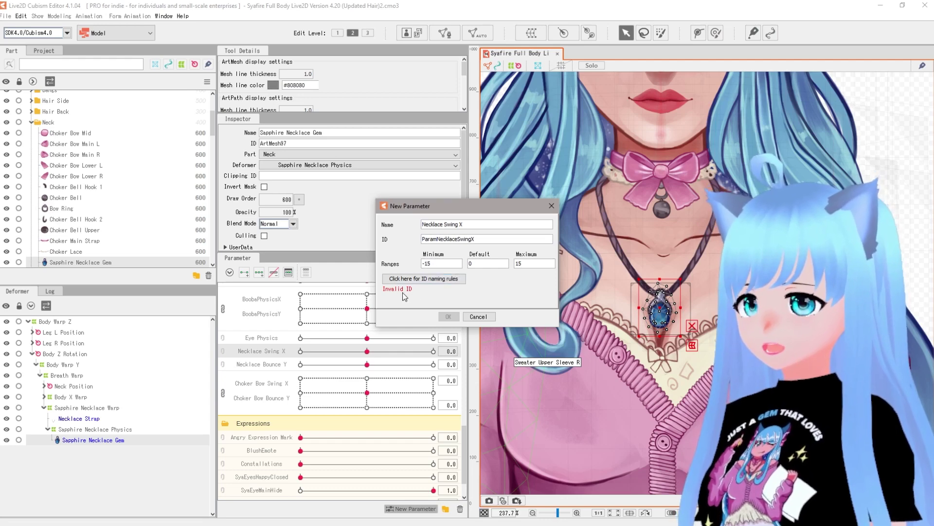
# Step: Change the ID to the lowercase form Paramnecklaceswingx and create the parameter
pyautogui.click(440, 239)
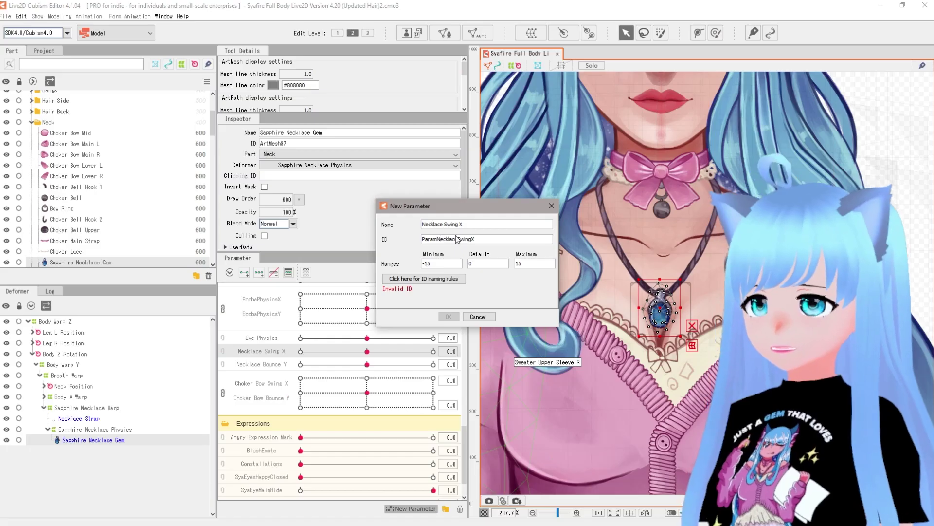
pyautogui.press('BackSpace')
pyautogui.write('n')
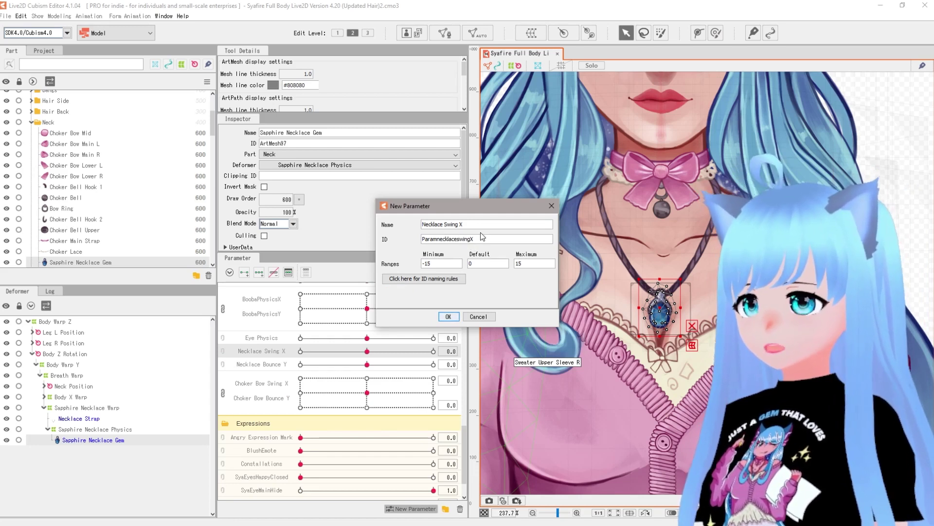
pyautogui.press('BackSpace')
pyautogui.write('x')
pyautogui.tripleClick(445, 224)
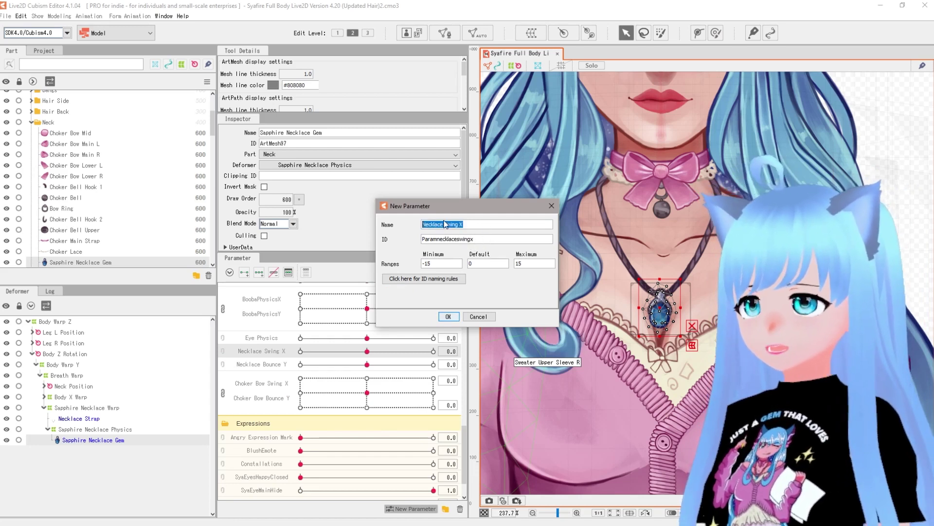
pyautogui.click(448, 317)
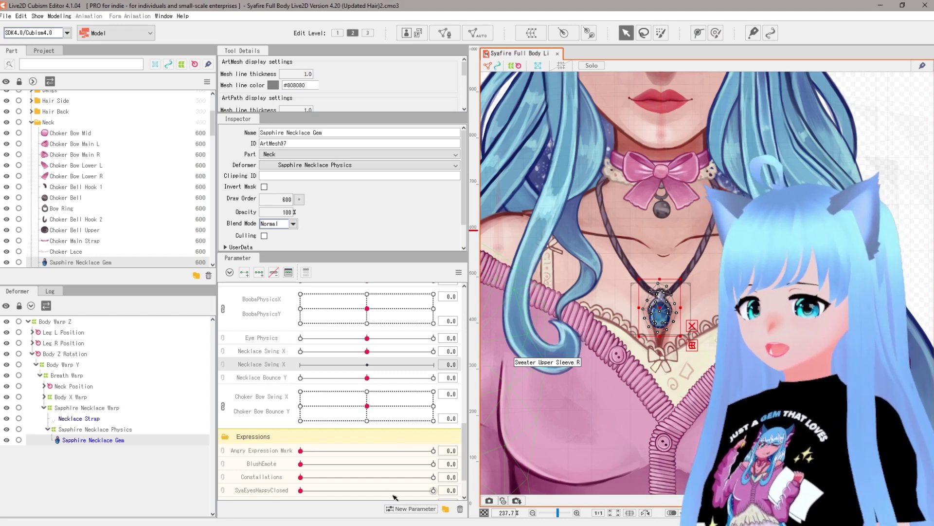
# Step: Start another new parameter and name it Necklace Bounce Y
pyautogui.click(412, 509)
pyautogui.write('Nec')
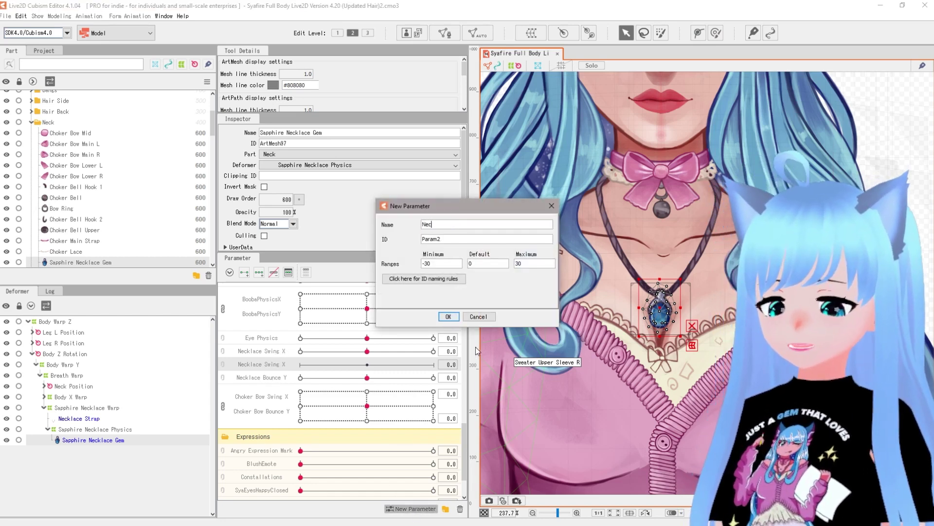
pyautogui.write('klace Bounce Y')
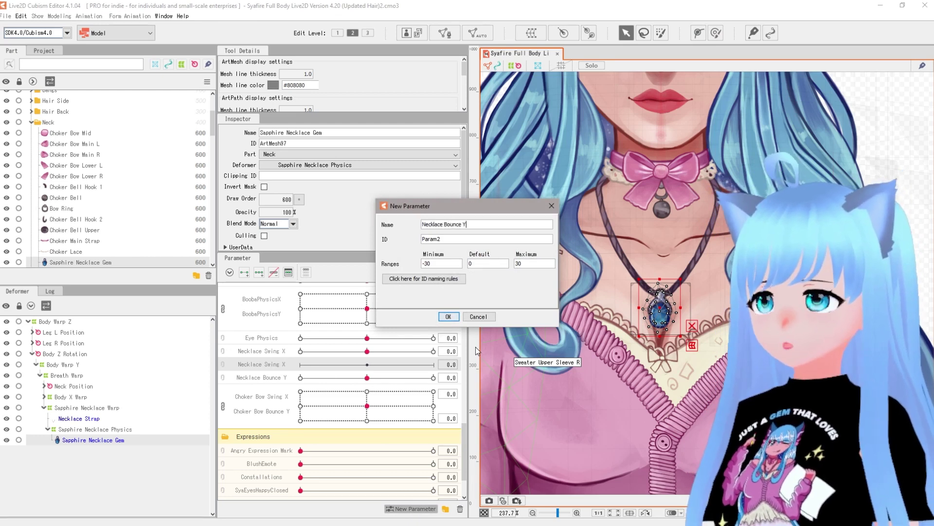
# Step: Replace the number in the parameter's ID with the parameter name, without spaces and without its capital N
pyautogui.moveTo(483, 226); pyautogui.dragTo(413, 236)
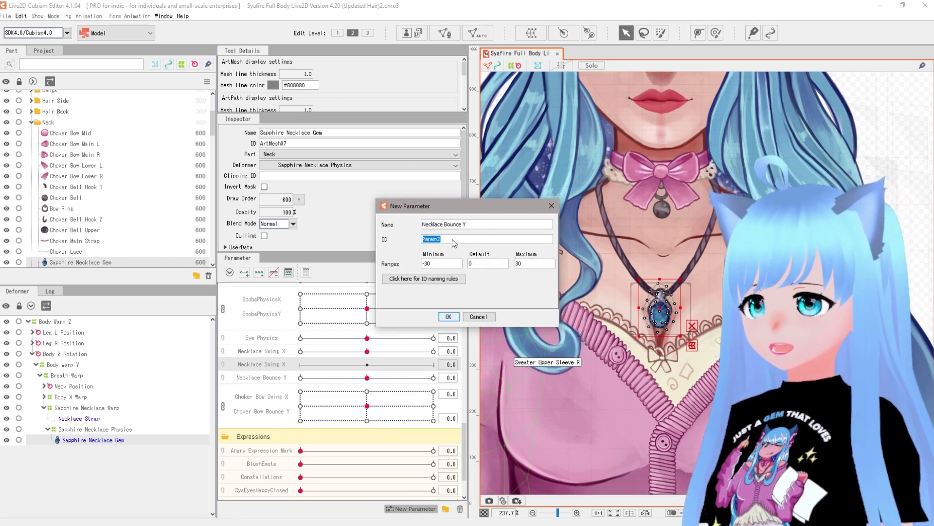
pyautogui.click(445, 240)
pyautogui.doubleClick(439, 239)
pyautogui.click(441, 239)
pyautogui.press('BackSpace')
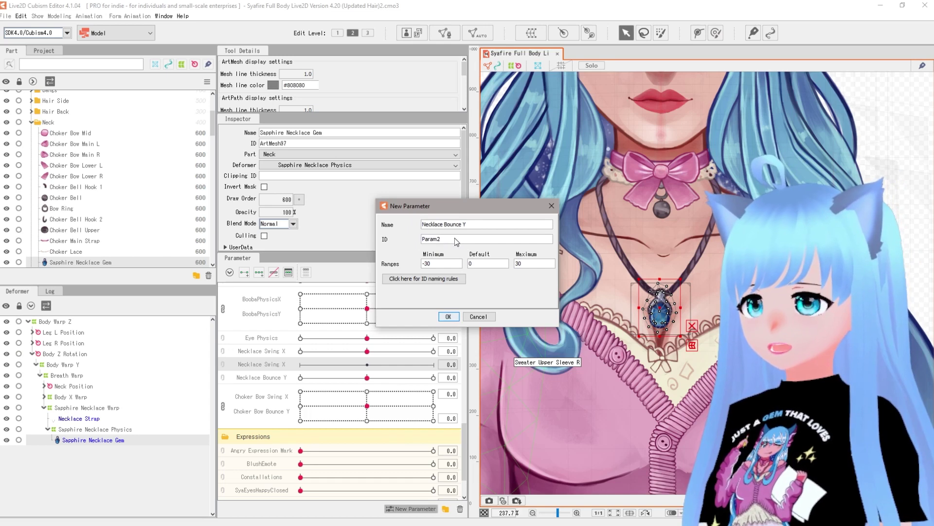
pyautogui.write('Necklace Bounce Y')
pyautogui.click(460, 239)
pyautogui.press('BackSpace')
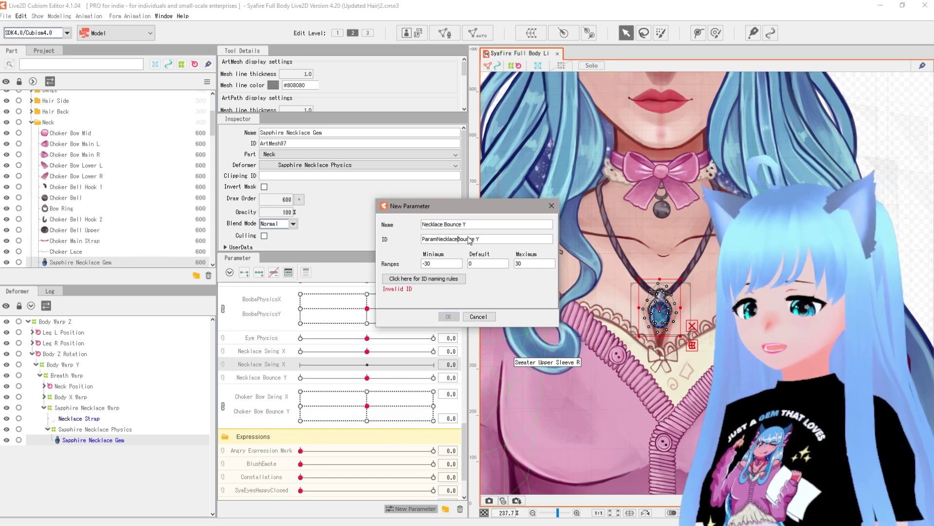
pyautogui.click(440, 238)
pyautogui.press('BackSpace')
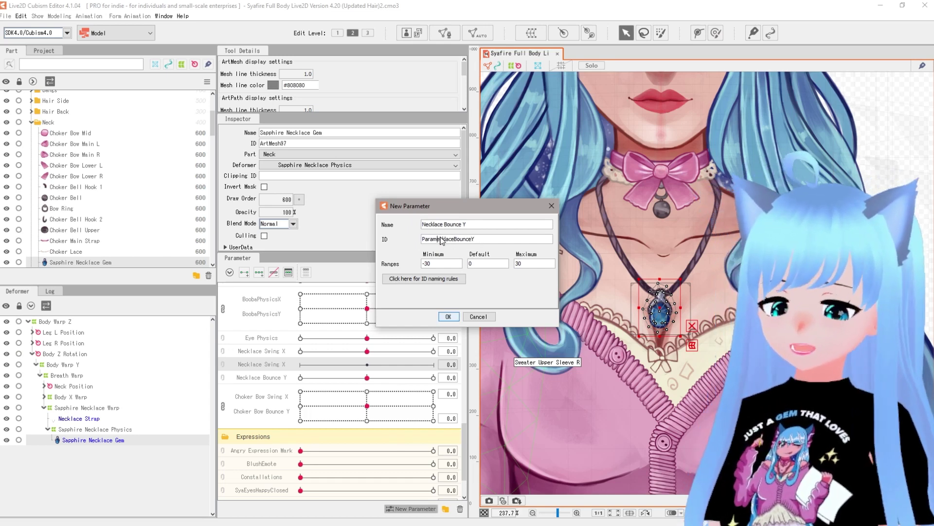
# Step: Complete the ID as ParamnecklaceBounceY and create the parameter with a range of -15 to 15
pyautogui.write('n-15')
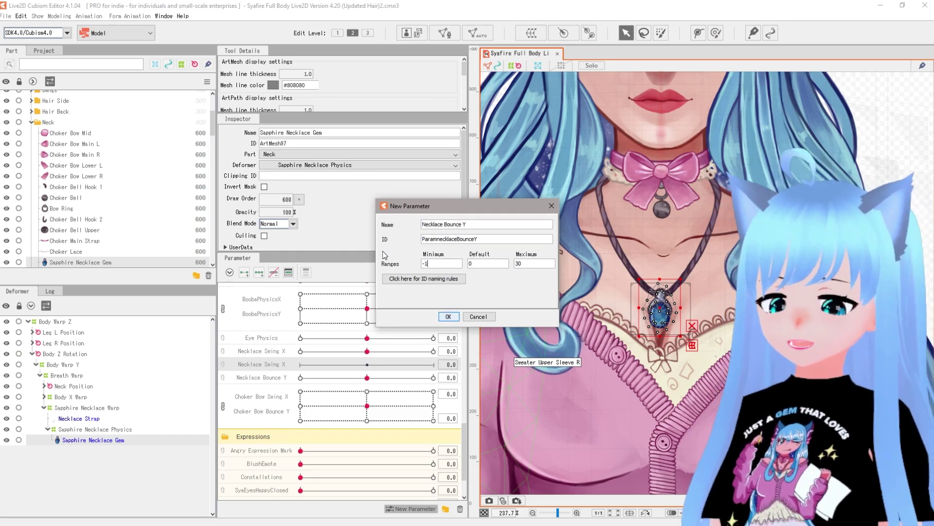
pyautogui.press('Tab')
pyautogui.press('Tab')
pyautogui.write('1')
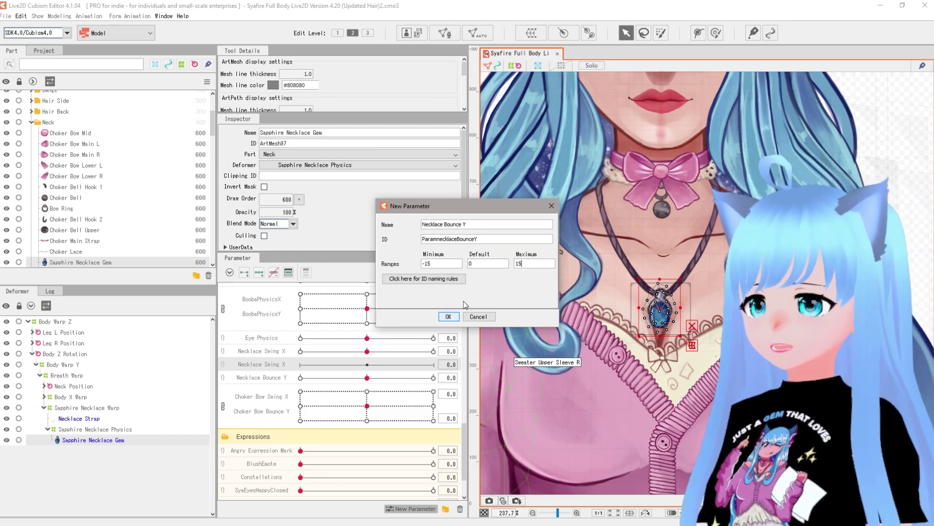
pyautogui.click(448, 317)
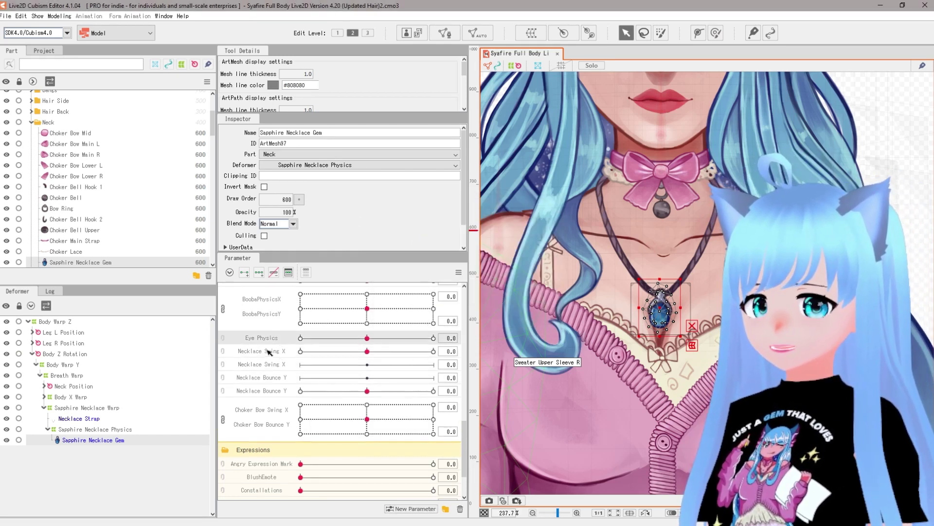
# Step: Delete the older Necklace Swing X parameter that already has keyforms, including its related physics setting
pyautogui.press('Delete')
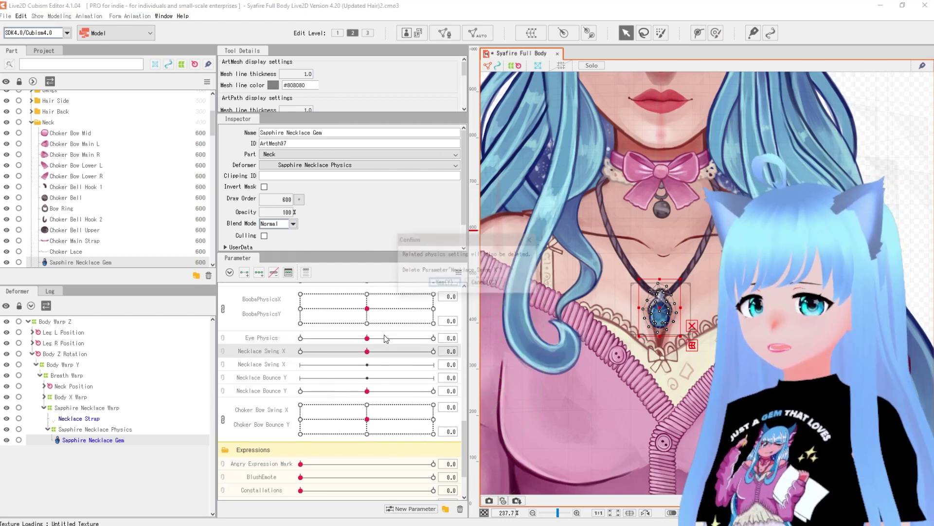
pyautogui.press('Return')
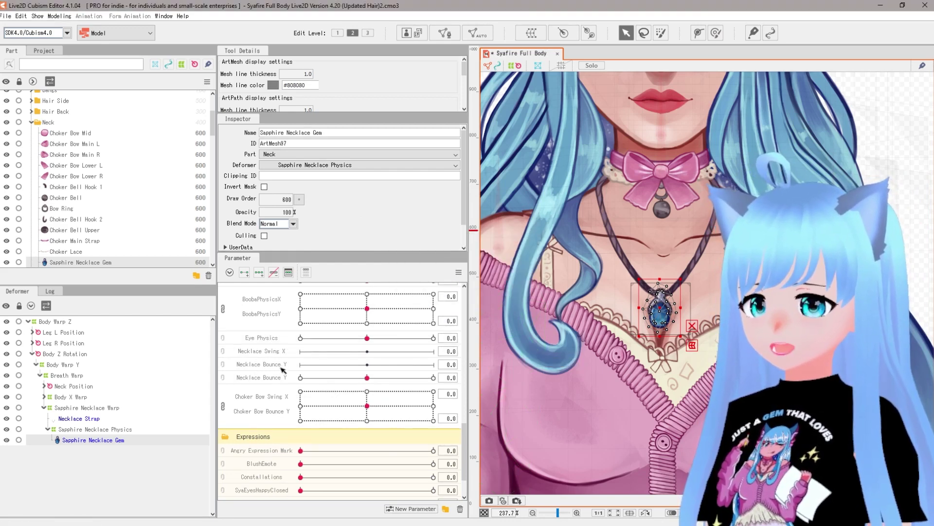
# Step: Delete the older Necklace Bounce Y parameter that already has keyforms, confirming its removal
pyautogui.click(282, 377)
pyautogui.press('Delete')
pyautogui.click(450, 286)
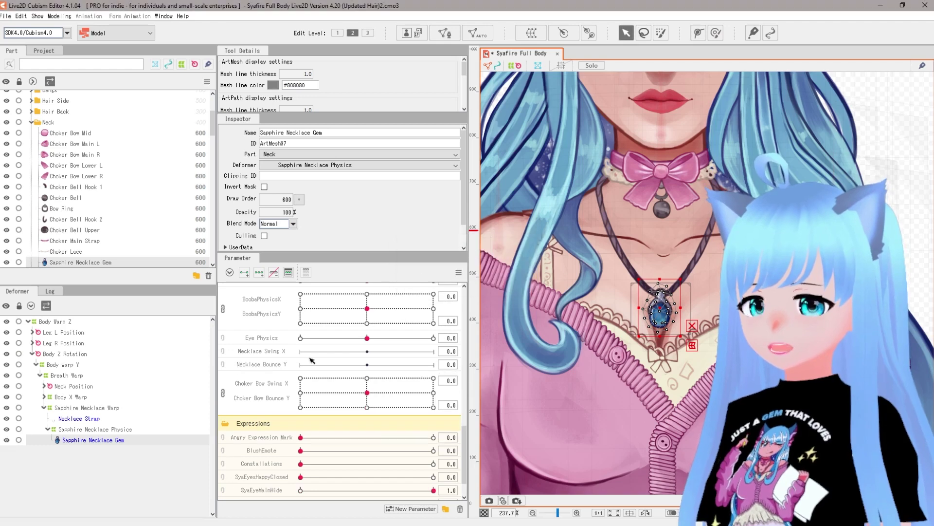
# Step: Draw a nine-point deform path along the Necklace Strap, from one side of the choker down around the gem and up to the other side
pyautogui.scroll(5, 683, 381)
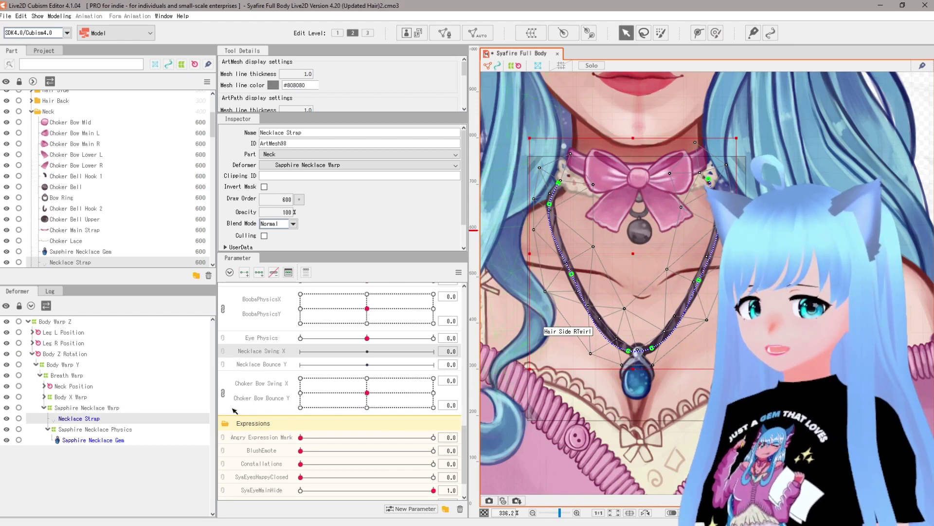
pyautogui.click(103, 413)
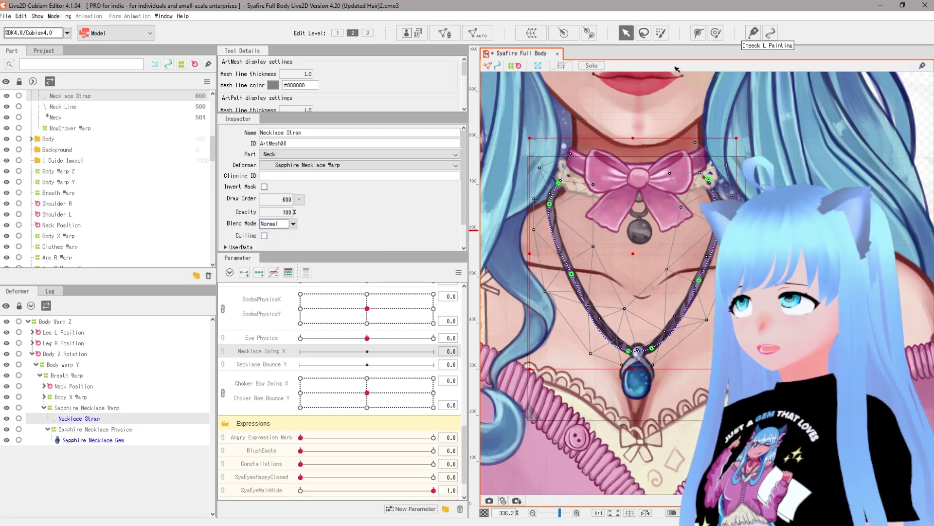
pyautogui.click(699, 32)
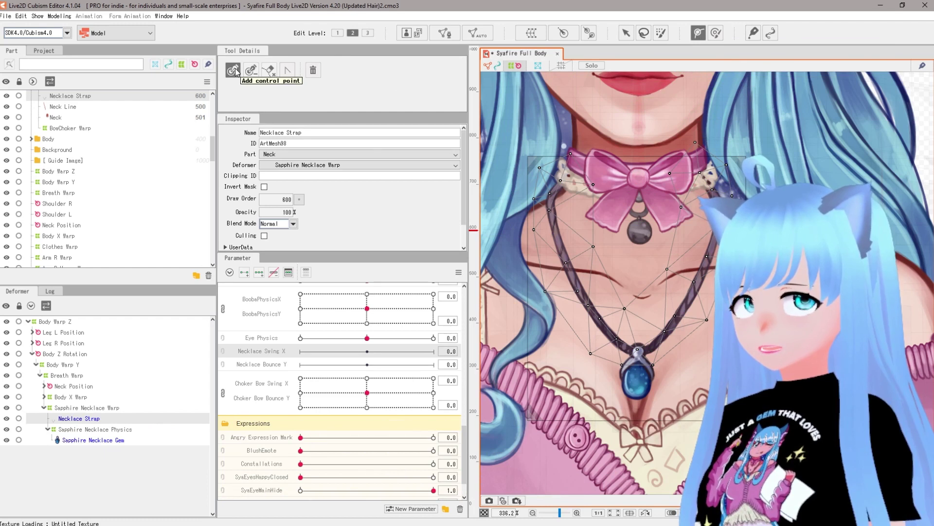
pyautogui.click(573, 174)
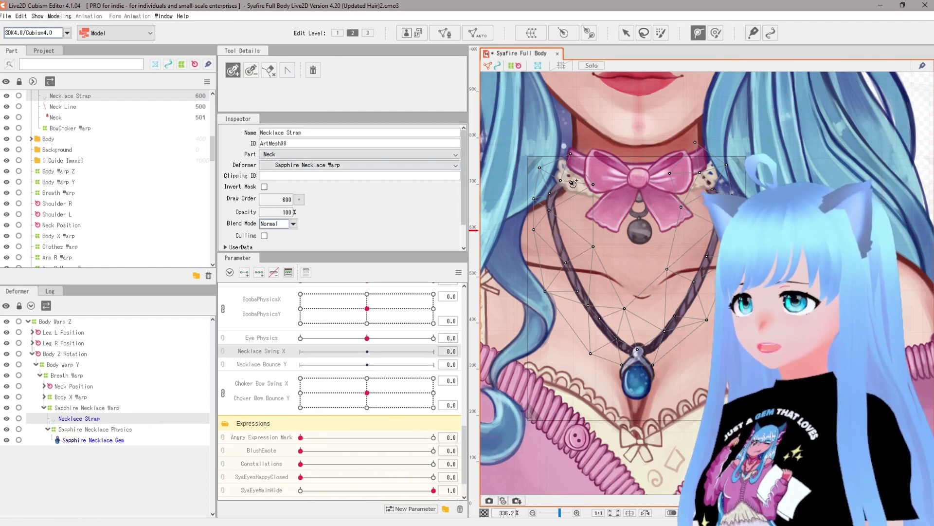
pyautogui.click(552, 198)
pyautogui.click(566, 260)
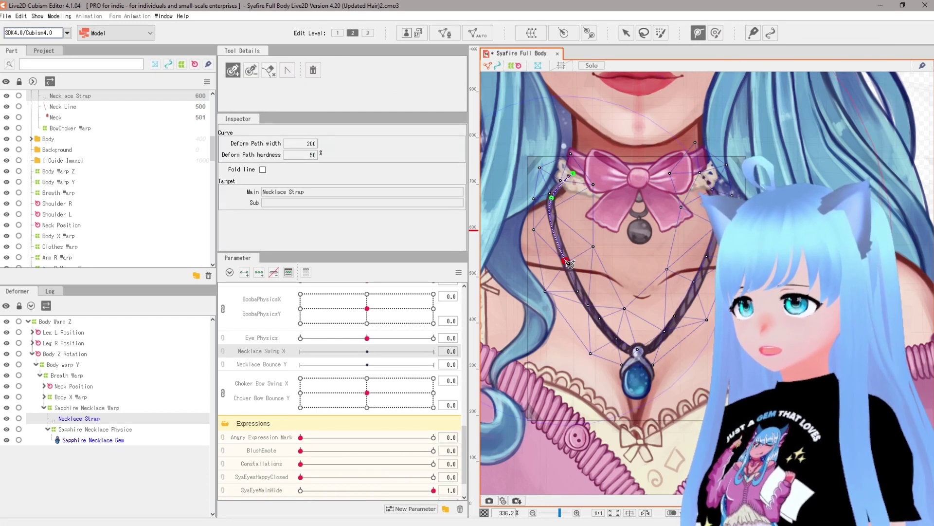
pyautogui.click(597, 318)
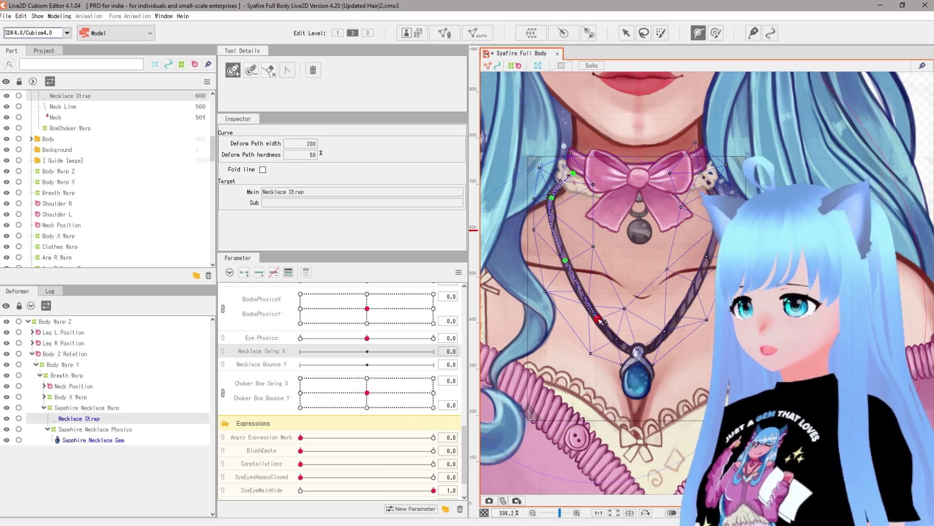
pyautogui.click(635, 351)
pyautogui.click(681, 315)
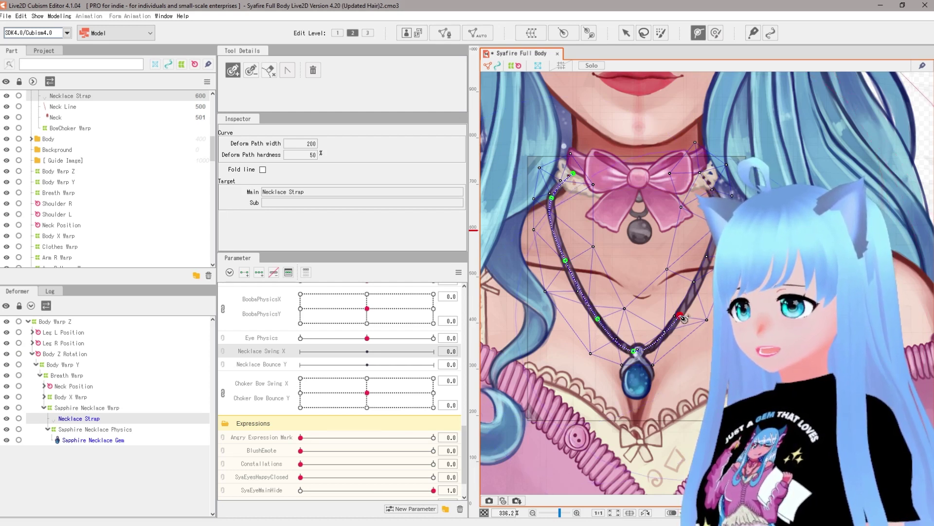
pyautogui.click(709, 262)
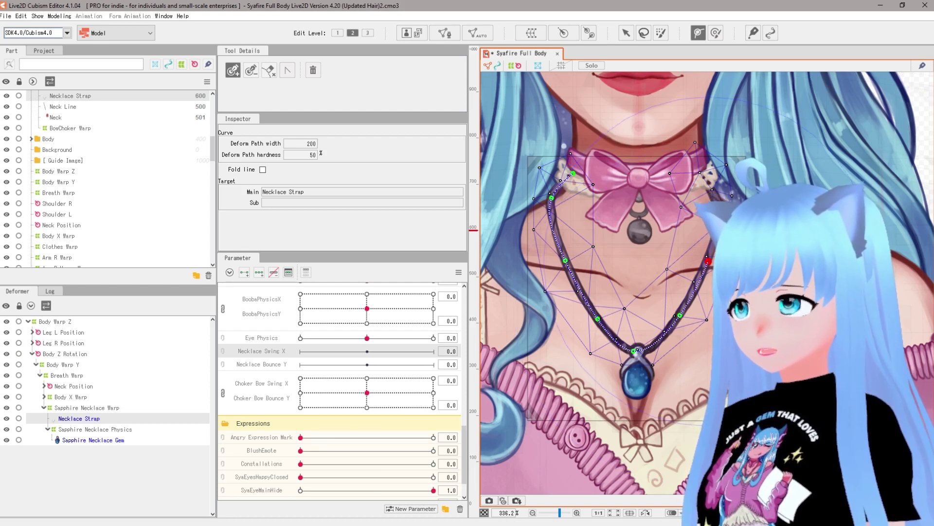
pyautogui.click(724, 208)
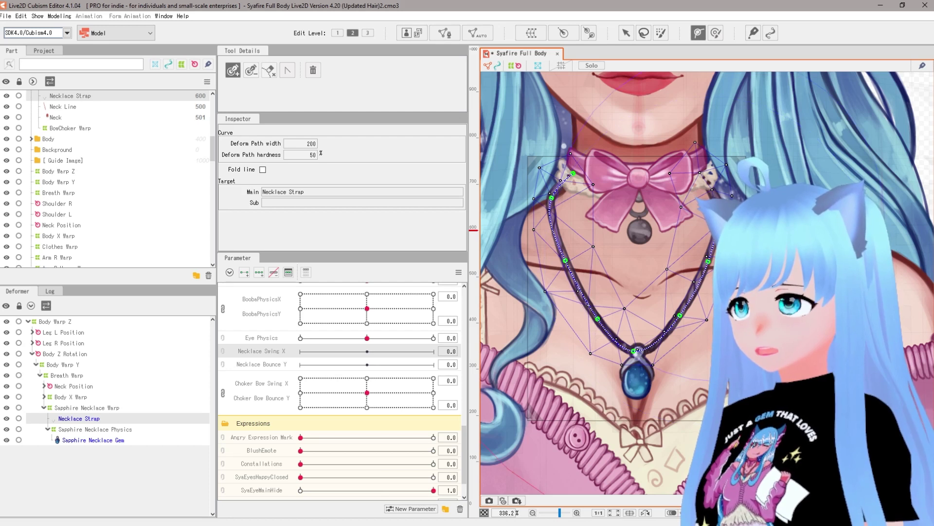
pyautogui.click(702, 172)
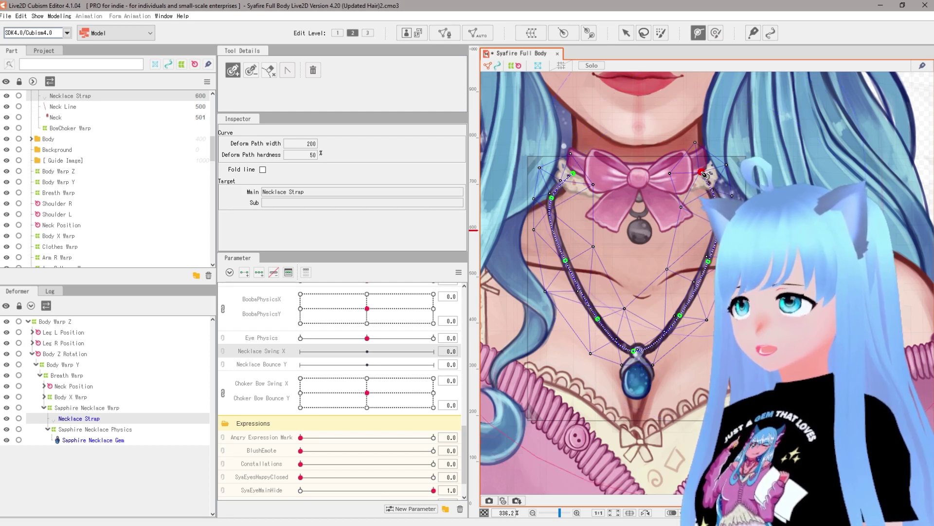
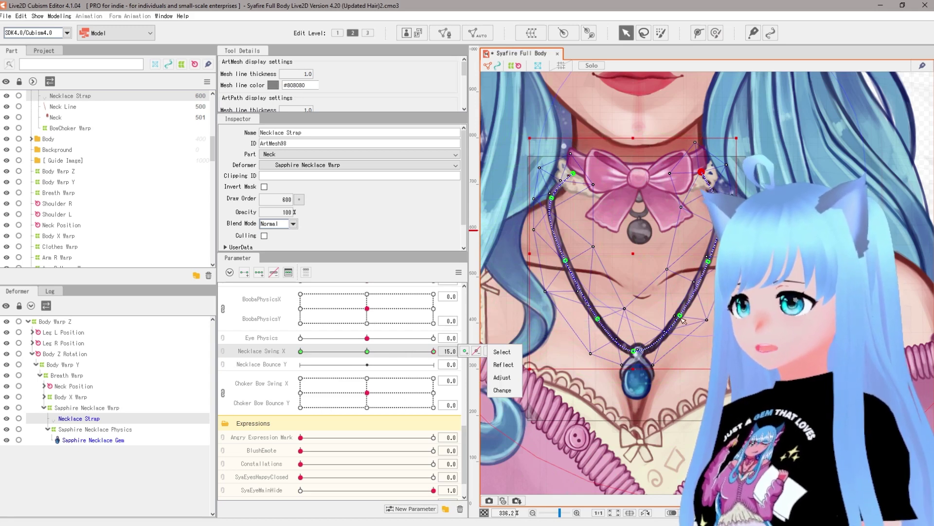
# Step: At Necklace Swing X 15, shift the strap's bottom, right-hand lower and left-hand path points to the right so the strap starts swinging
pyautogui.moveTo(681, 316); pyautogui.dragTo(700, 316)
pyautogui.moveTo(635, 351); pyautogui.dragTo(665, 351)
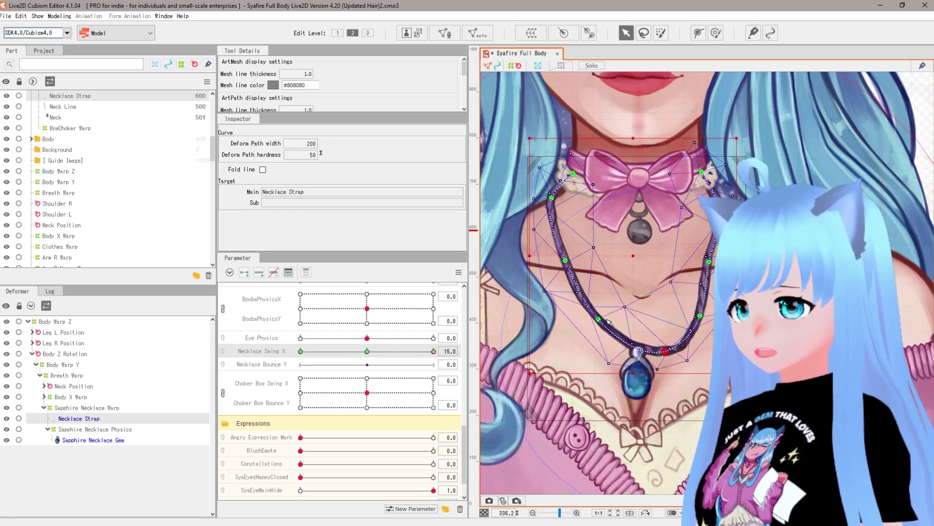
pyautogui.moveTo(599, 320); pyautogui.dragTo(628, 320)
pyautogui.moveTo(566, 260); pyautogui.dragTo(608, 260)
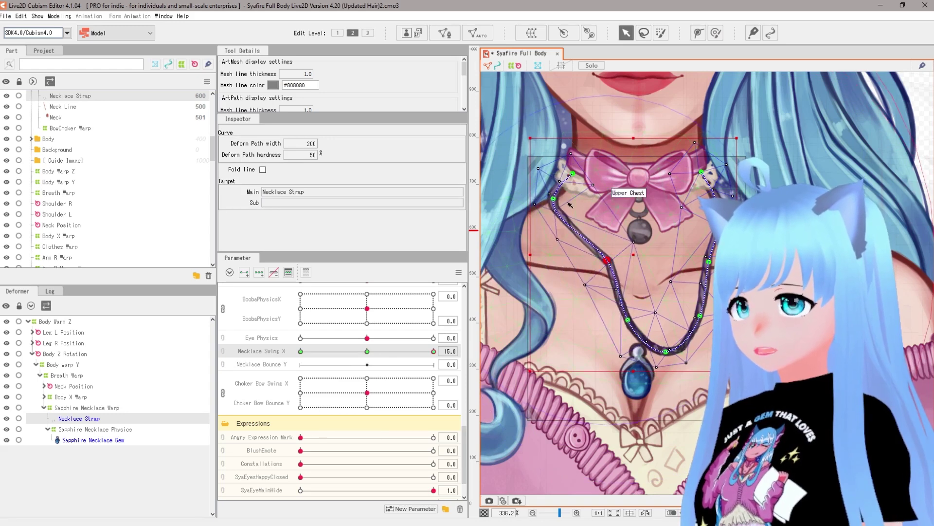
pyautogui.moveTo(553, 198); pyautogui.dragTo(565, 204)
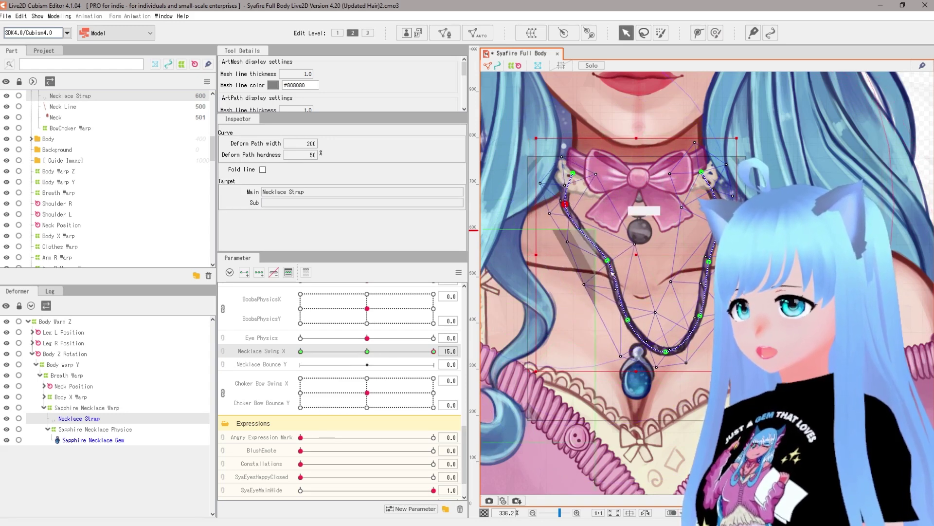
pyautogui.moveTo(608, 260); pyautogui.dragTo(589, 266)
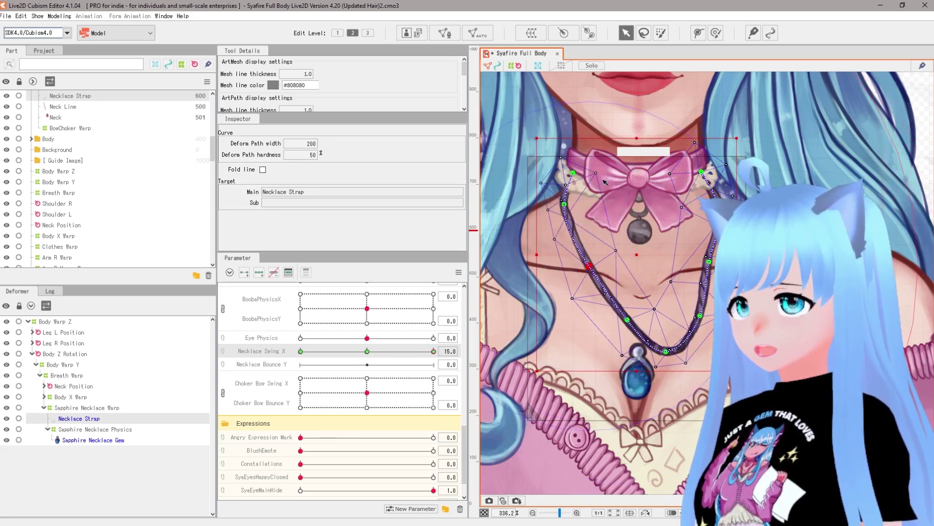
# Step: Extend the strap's swing at 15 by pushing its right side outward, raising the bottom point, and moving the left side further right
pyautogui.moveTo(709, 261); pyautogui.dragTo(726, 262)
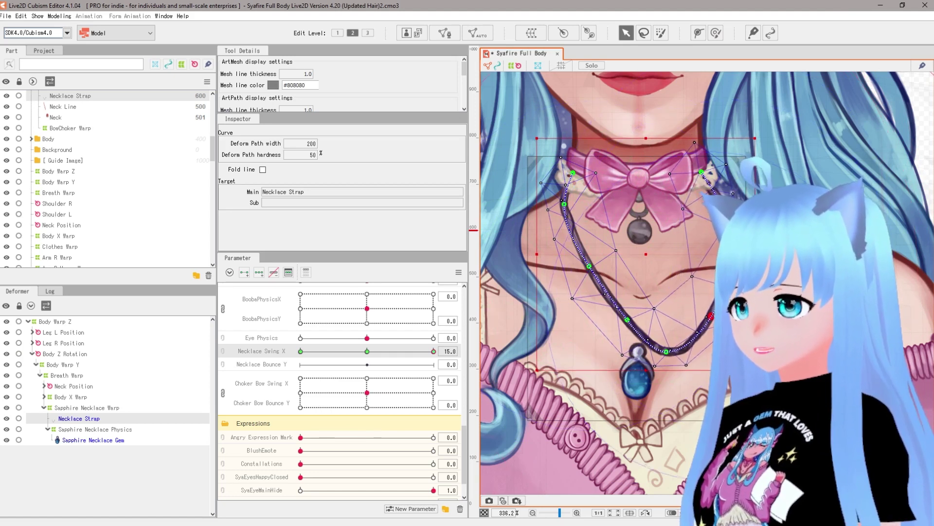
pyautogui.moveTo(667, 351); pyautogui.dragTo(682, 352)
pyautogui.moveTo(725, 262); pyautogui.dragTo(731, 270)
pyautogui.moveTo(712, 321); pyautogui.dragTo(725, 327)
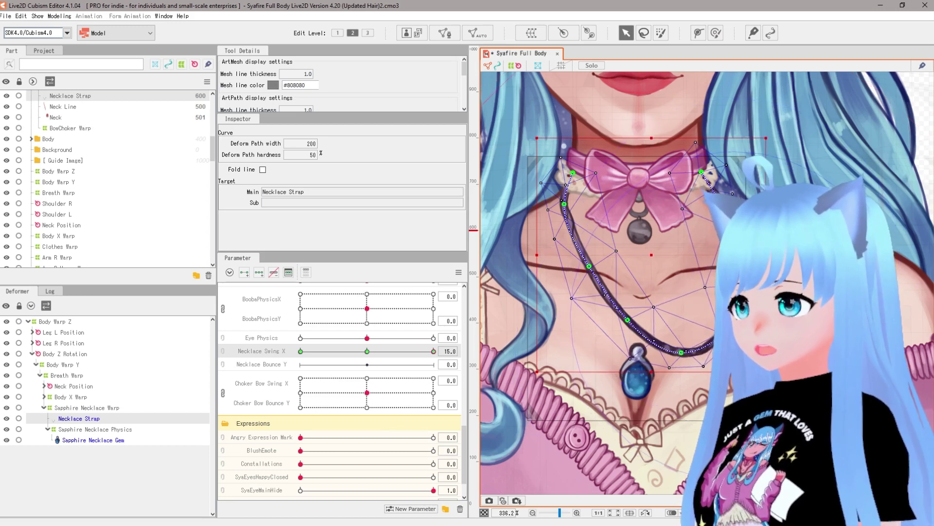
pyautogui.moveTo(681, 352); pyautogui.dragTo(694, 347)
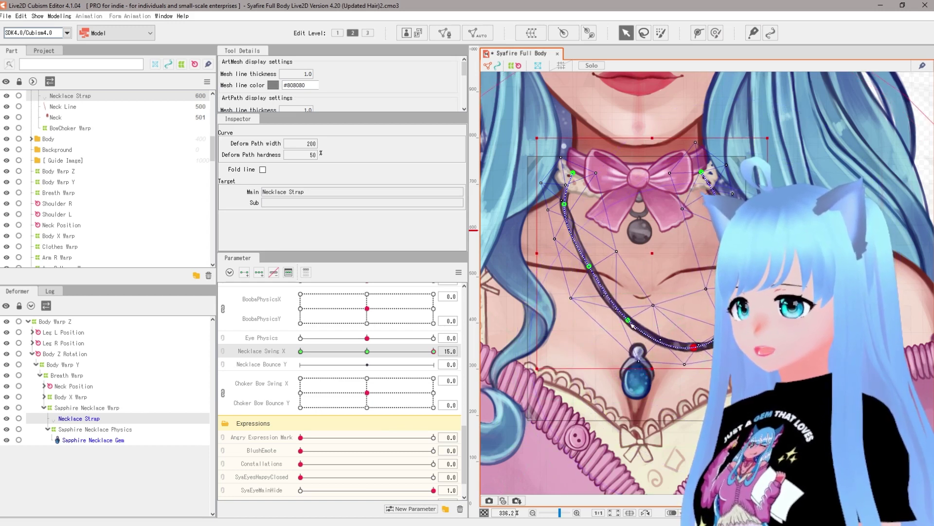
pyautogui.moveTo(629, 321); pyautogui.dragTo(643, 320)
pyautogui.moveTo(590, 266); pyautogui.dragTo(604, 267)
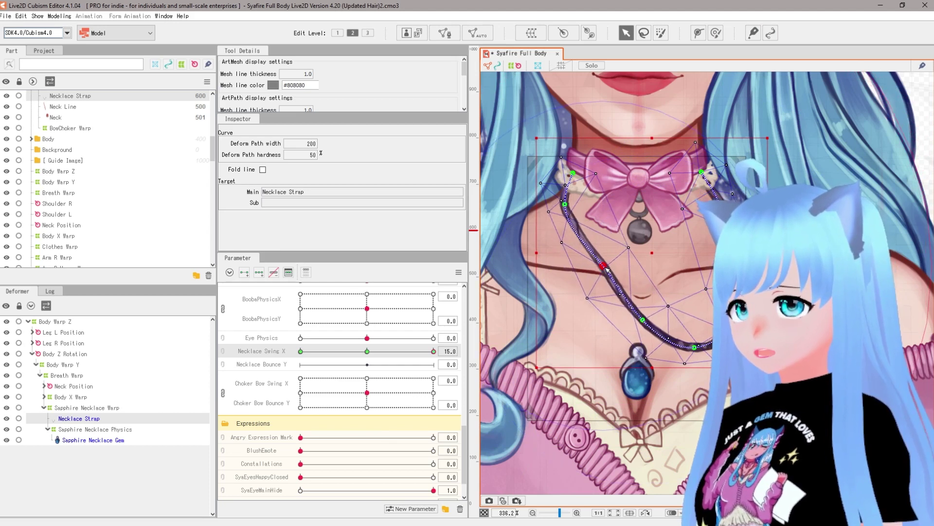
pyautogui.moveTo(568, 206); pyautogui.dragTo(578, 208)
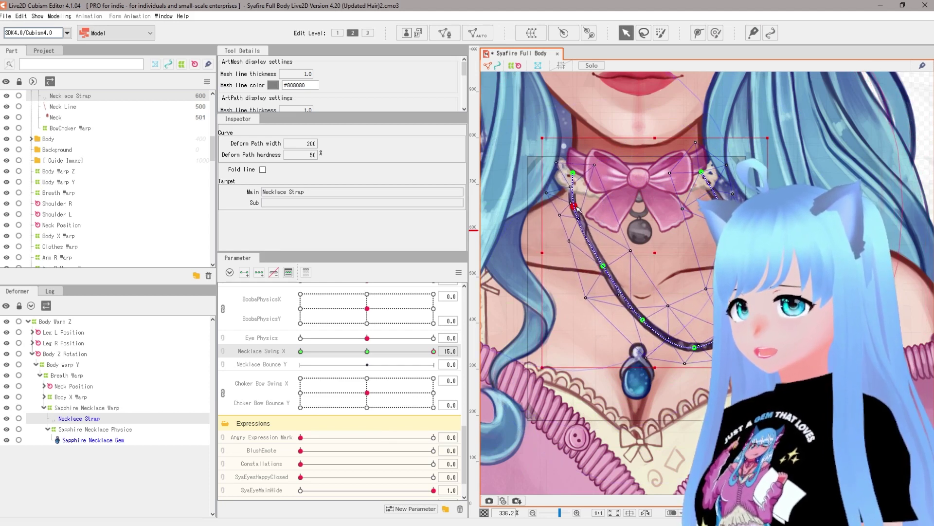
# Step: Smooth the swung strap's curve with small adjustments to the path points on both sides and at the bottom
pyautogui.moveTo(604, 267); pyautogui.dragTo(600, 263)
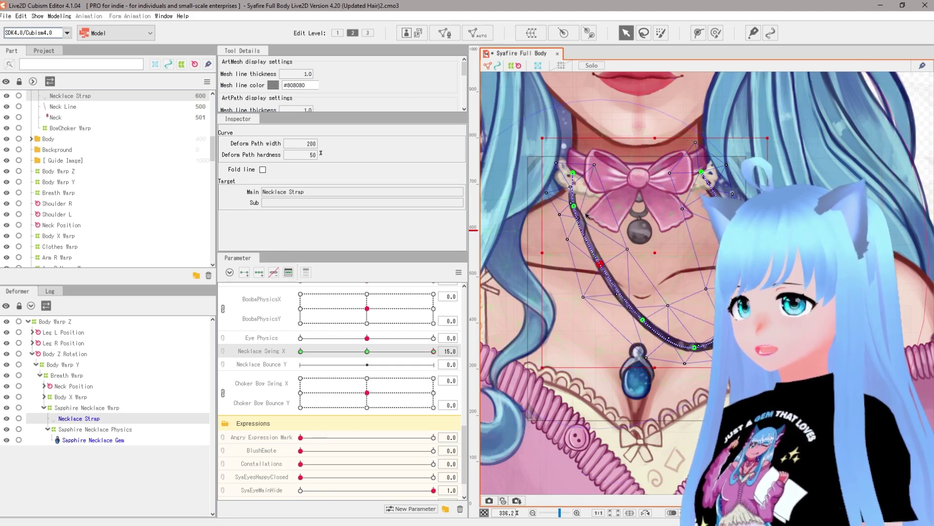
pyautogui.moveTo(575, 209); pyautogui.dragTo(574, 207)
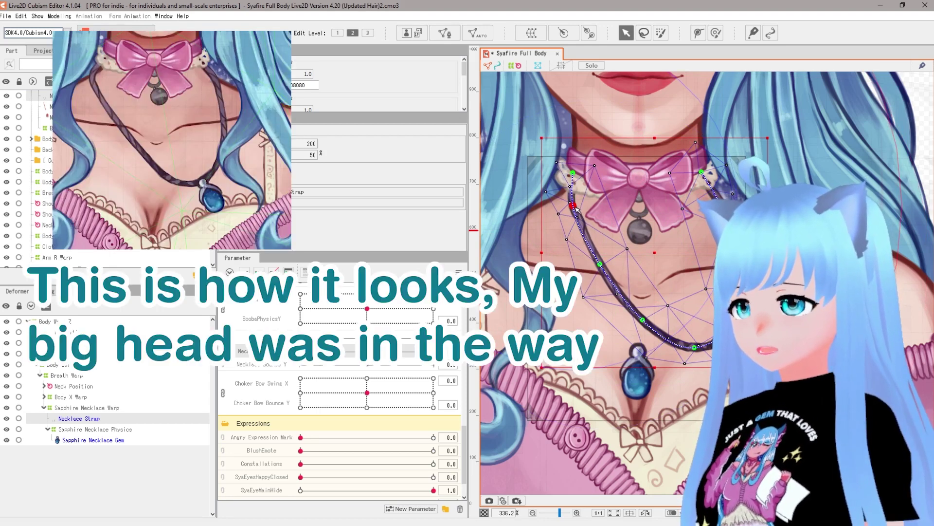
pyautogui.moveTo(574, 207); pyautogui.dragTo(576, 208)
pyautogui.moveTo(726, 212); pyautogui.dragTo(727, 216)
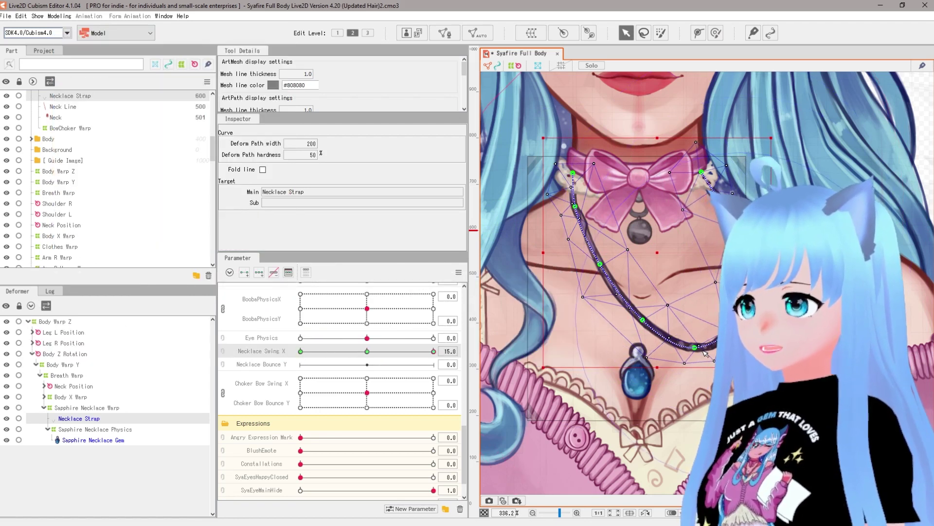
pyautogui.moveTo(694, 348); pyautogui.dragTo(699, 347)
pyautogui.moveTo(644, 321); pyautogui.dragTo(644, 320)
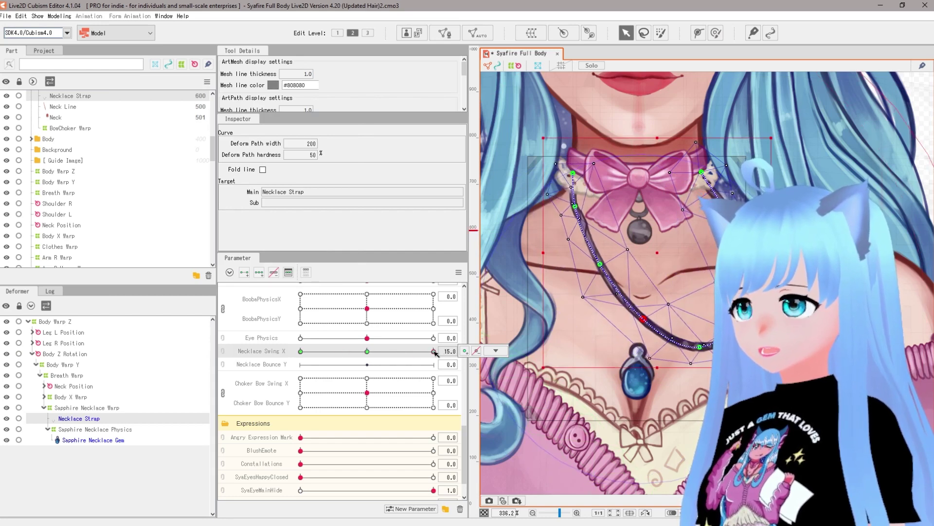
# Step: Set Necklace Swing X to -15 and shift the strap's bottom, lower left and right-side path points left for the opposite swing
pyautogui.moveTo(435, 352)
pyautogui.mouseDown()
pyautogui.moveTo(396, 352)
pyautogui.moveTo(433, 352)
pyautogui.mouseUp()
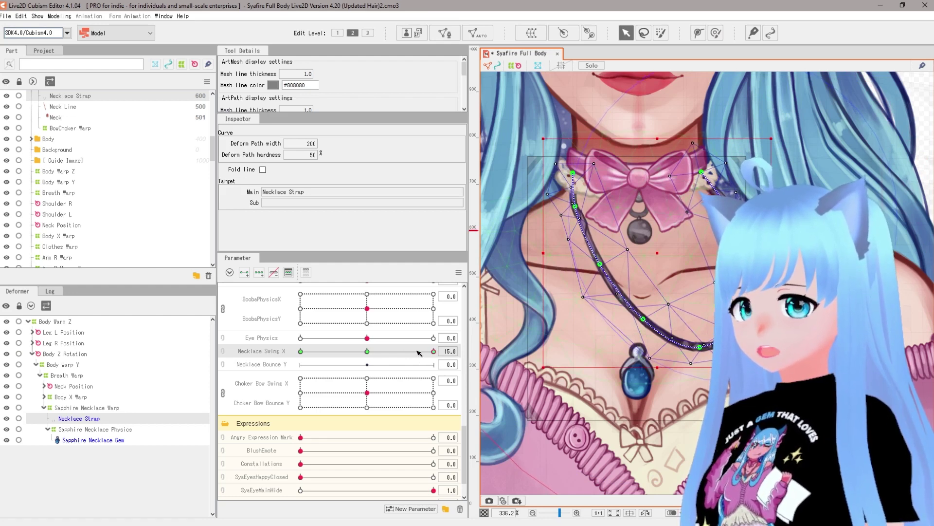
pyautogui.moveTo(423, 354); pyautogui.dragTo(375, 354)
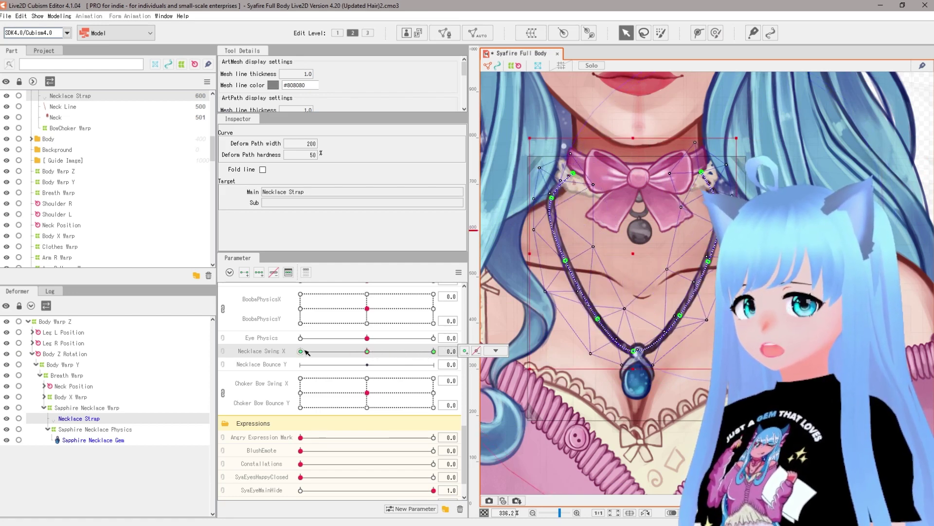
pyautogui.moveTo(602, 270)
pyautogui.mouseDown()
pyautogui.moveTo(648, 269)
pyautogui.moveTo(585, 267)
pyautogui.mouseUp()
pyautogui.moveTo(643, 320); pyautogui.dragTo(605, 319)
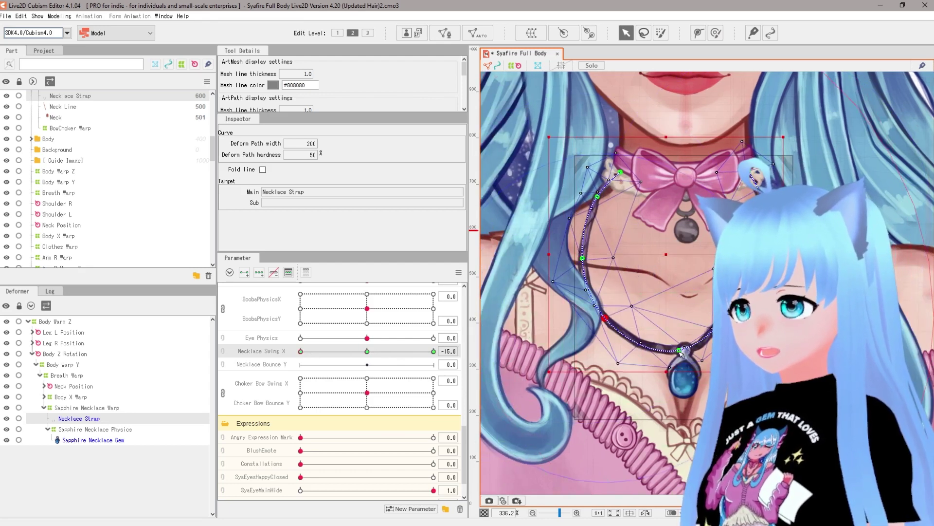
pyautogui.moveTo(680, 351); pyautogui.dragTo(635, 354)
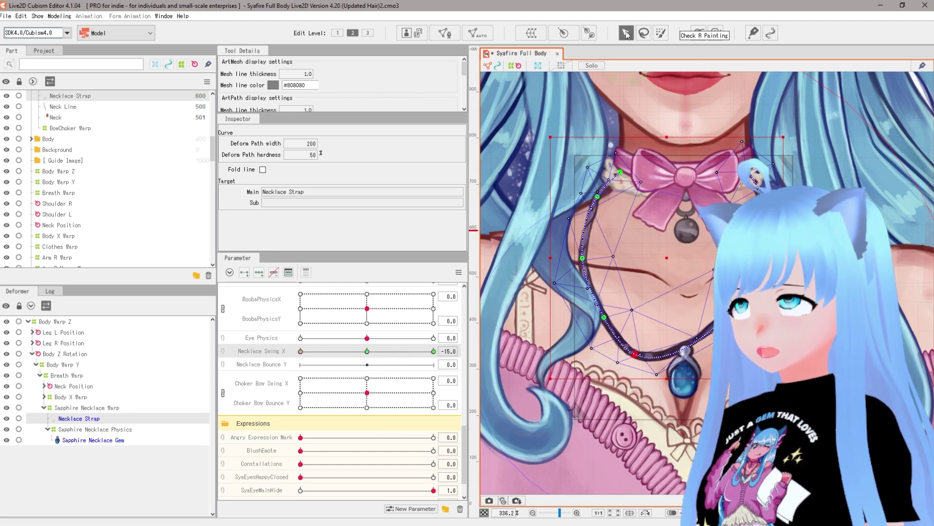
pyautogui.moveTo(722, 320); pyautogui.dragTo(697, 317)
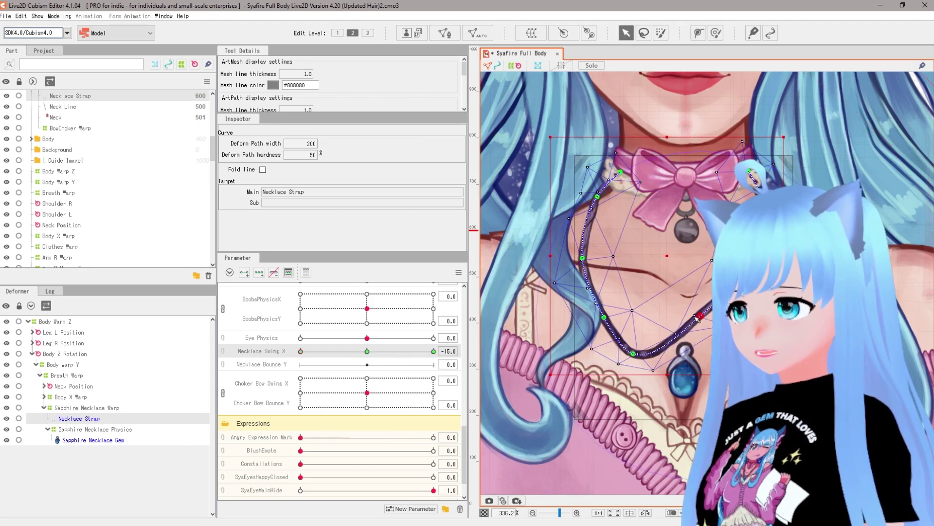
pyautogui.moveTo(742, 263); pyautogui.dragTo(716, 267)
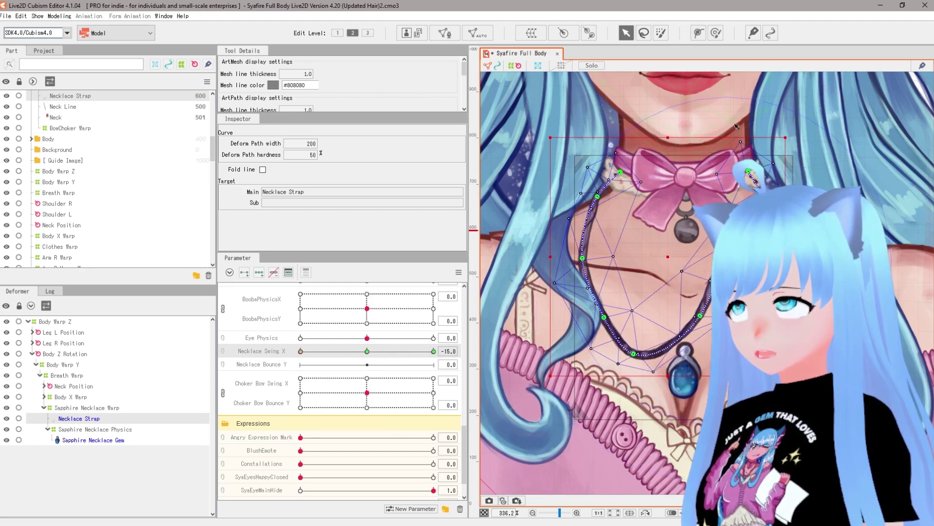
pyautogui.moveTo(768, 199); pyautogui.dragTo(745, 203)
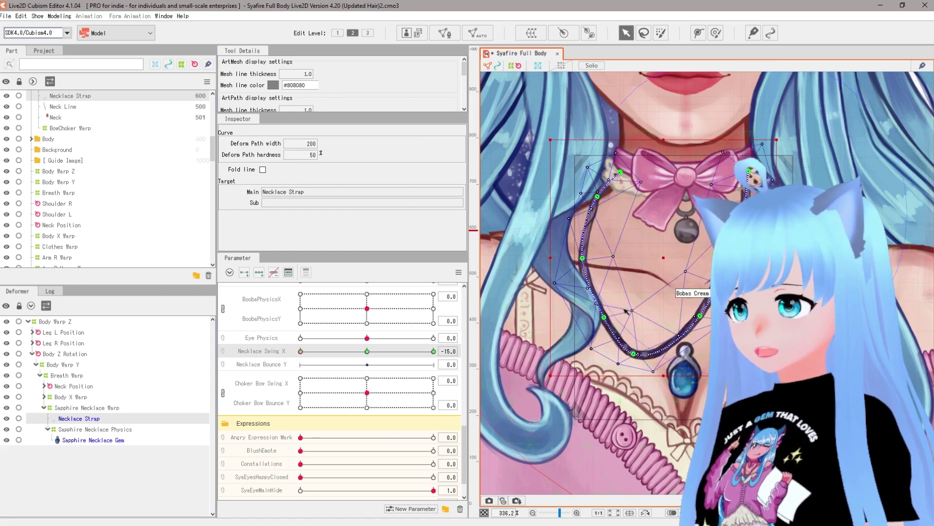
# Step: At Necklace Swing X -15, shift the strap's bottom, lower left-hand and lower right-hand path points further left
pyautogui.moveTo(604, 317); pyautogui.dragTo(593, 317)
pyautogui.moveTo(634, 354); pyautogui.dragTo(624, 354)
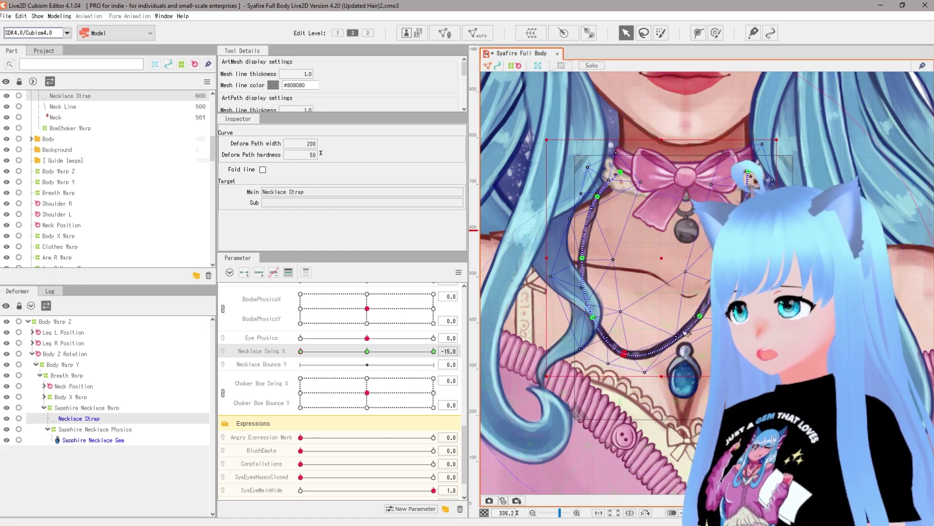
pyautogui.moveTo(701, 316); pyautogui.dragTo(691, 316)
pyautogui.moveTo(593, 318); pyautogui.dragTo(584, 317)
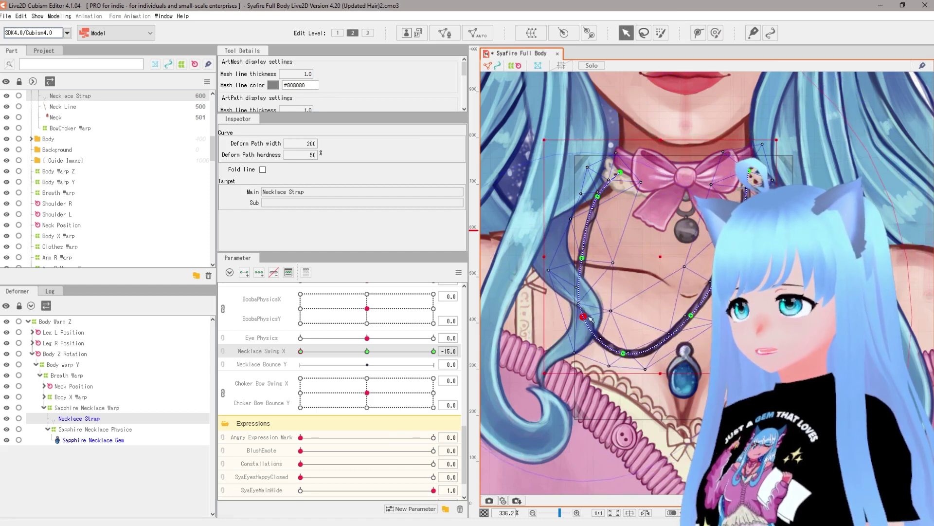
pyautogui.moveTo(691, 317); pyautogui.dragTo(686, 316)
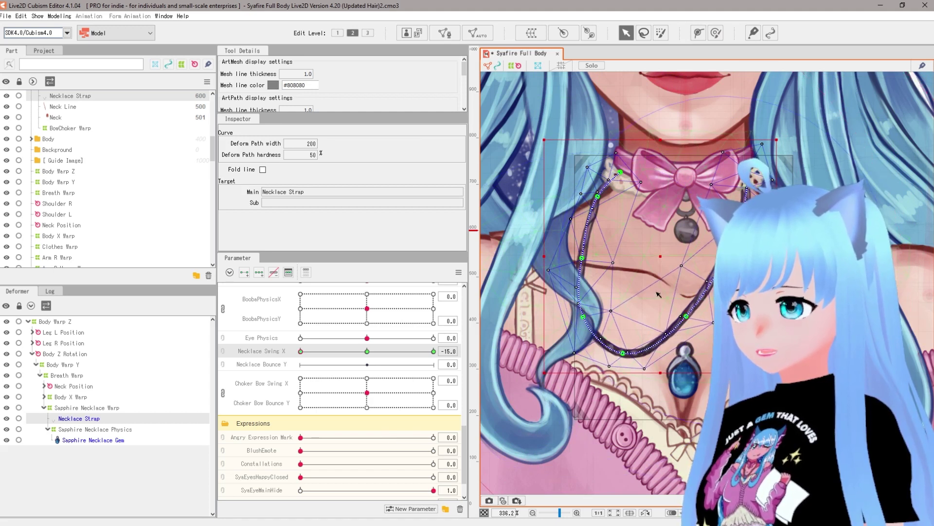
# Step: Push the strap's left-hand path points outward to round the swung curve, and return Necklace Swing X to 0 to check the motion
pyautogui.moveTo(583, 317); pyautogui.dragTo(580, 317)
pyautogui.moveTo(583, 263); pyautogui.dragTo(568, 263)
pyautogui.moveTo(395, 359); pyautogui.dragTo(368, 354)
pyautogui.moveTo(556, 349); pyautogui.dragTo(524, 333)
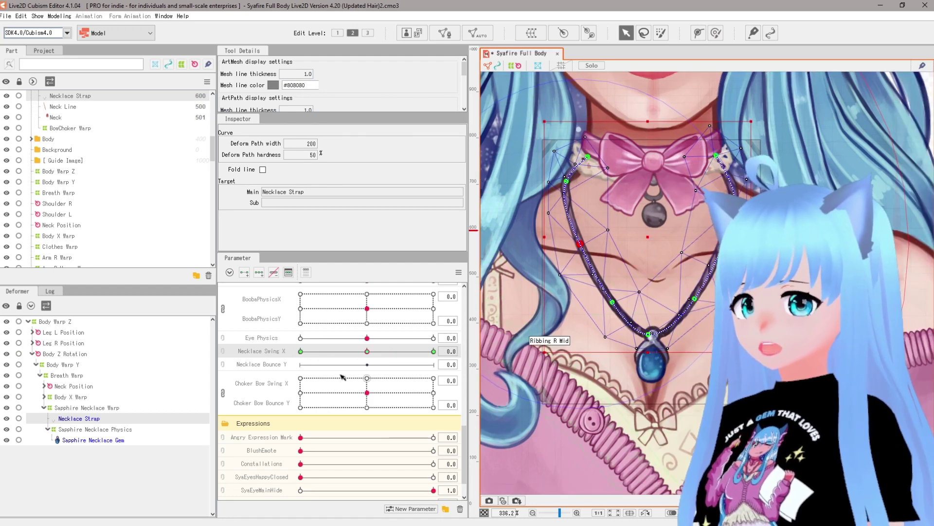
# Step: Try to add three keyforms to the Necklace Strap on Necklace Bounce Y and show the value at 15
pyautogui.click(277, 366)
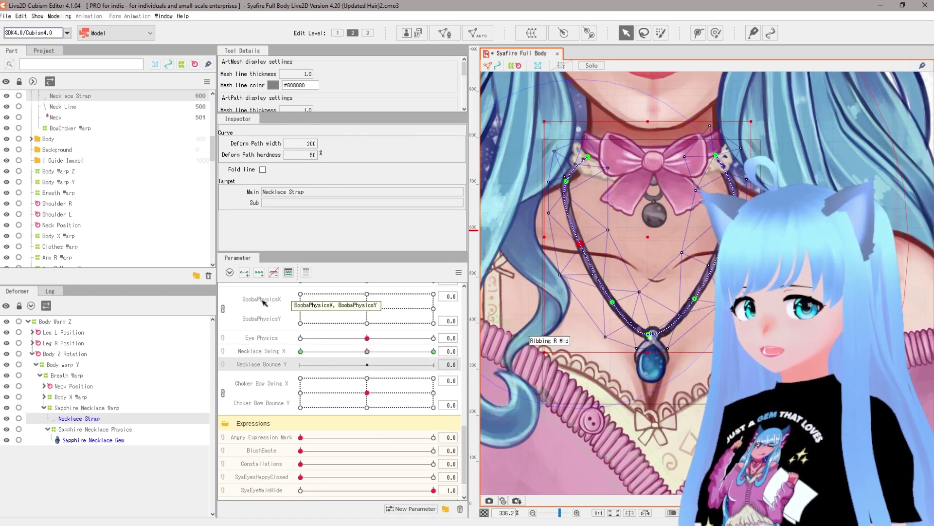
pyautogui.click(260, 274)
pyautogui.click(434, 364)
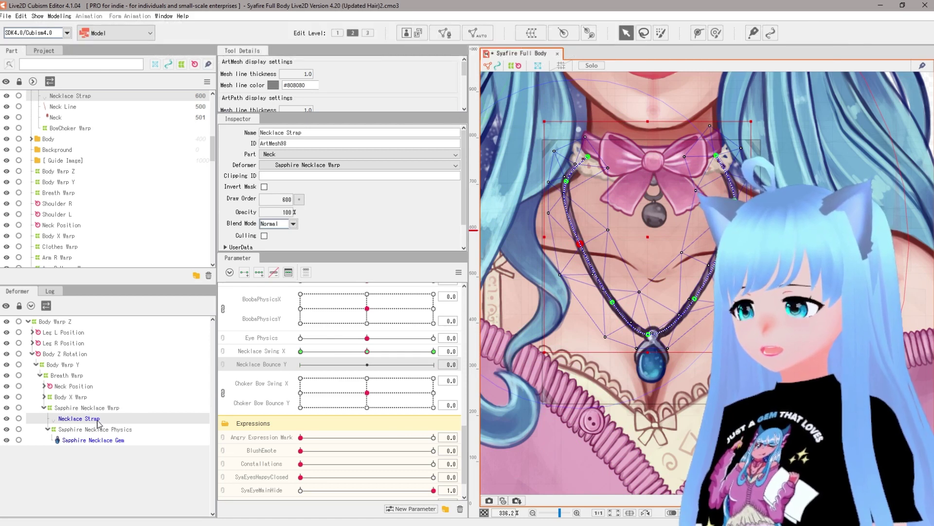
# Step: Add three keyforms on Necklace Bounce Y to the Sapphire Necklace Warp deformer instead of to the strap
pyautogui.click(85, 407)
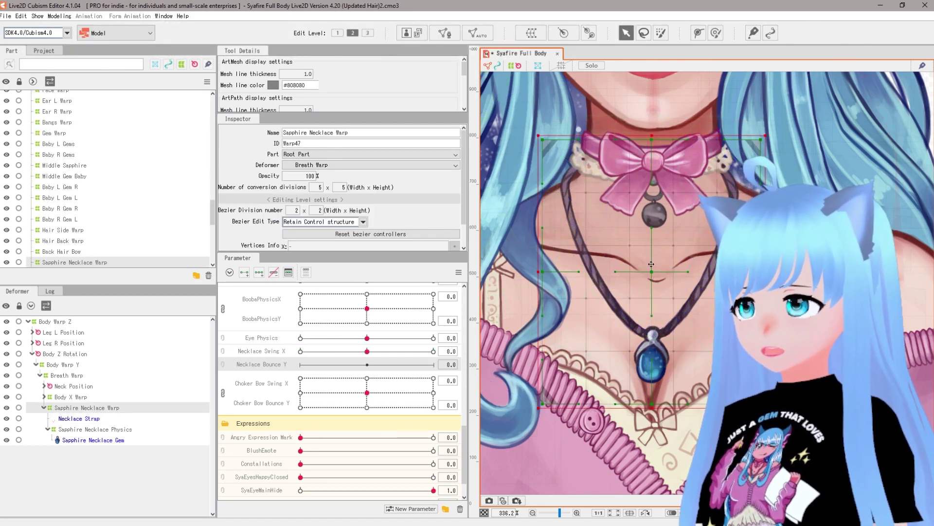
pyautogui.click(96, 418)
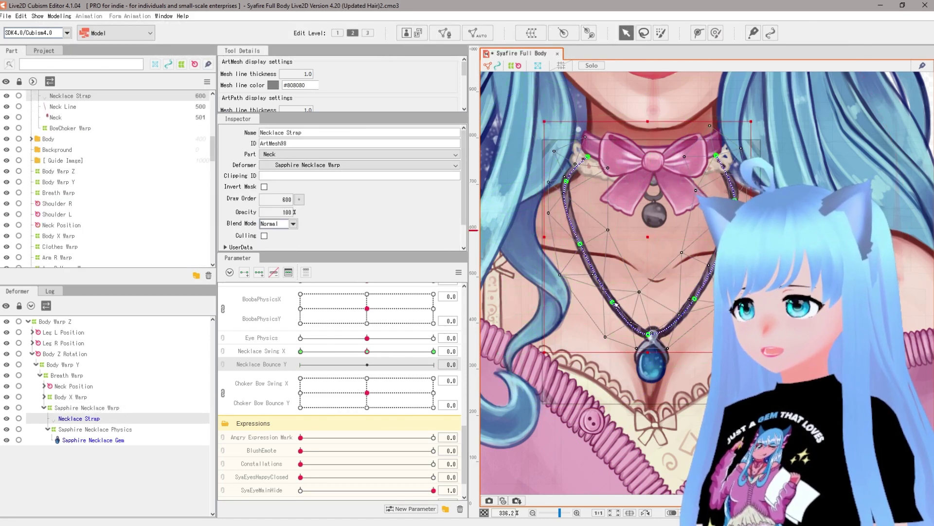
pyautogui.click(88, 408)
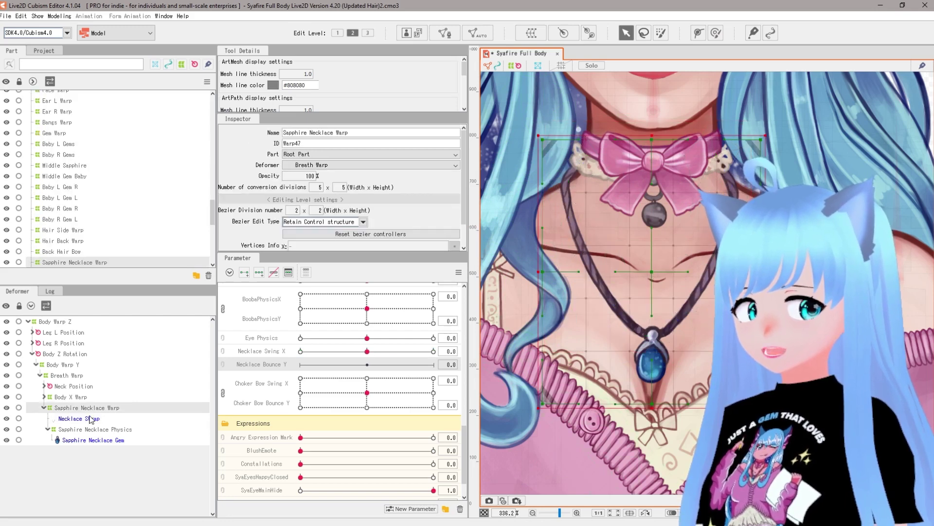
pyautogui.click(91, 418)
pyautogui.click(89, 409)
pyautogui.click(91, 417)
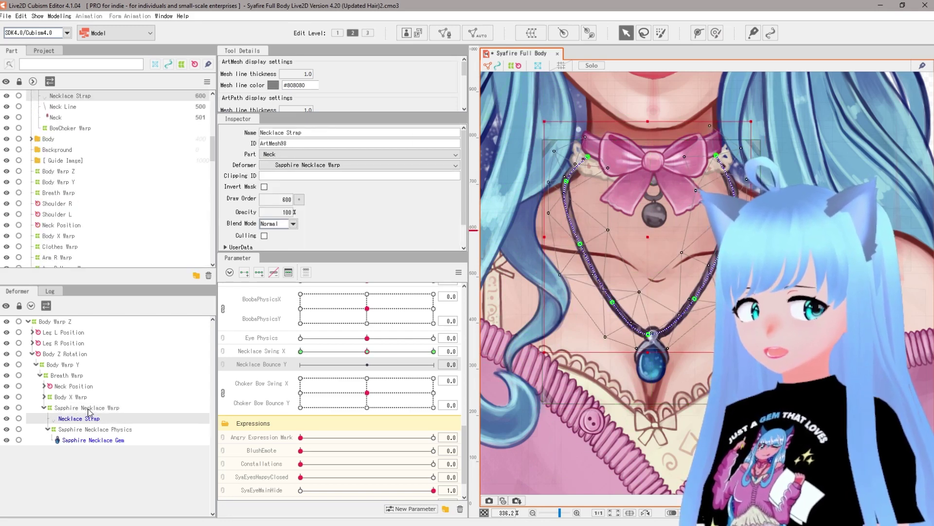
pyautogui.click(88, 407)
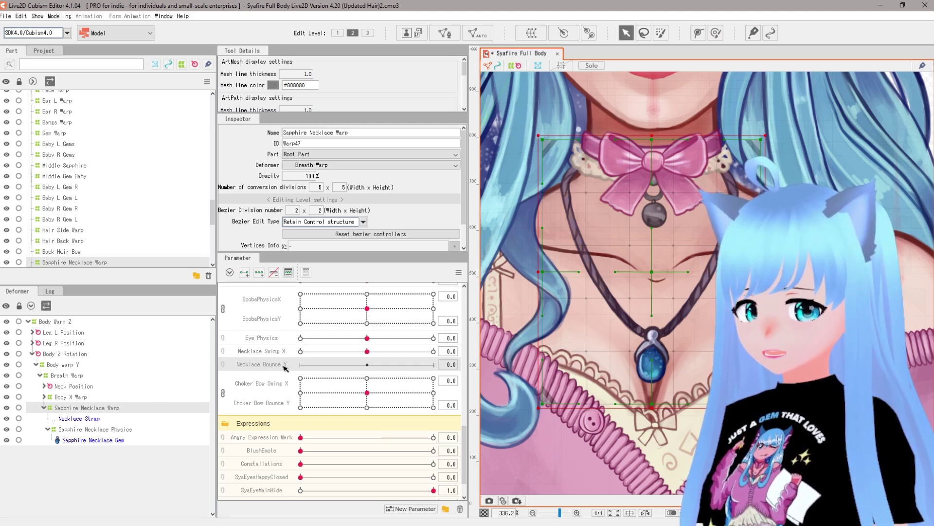
pyautogui.click(259, 272)
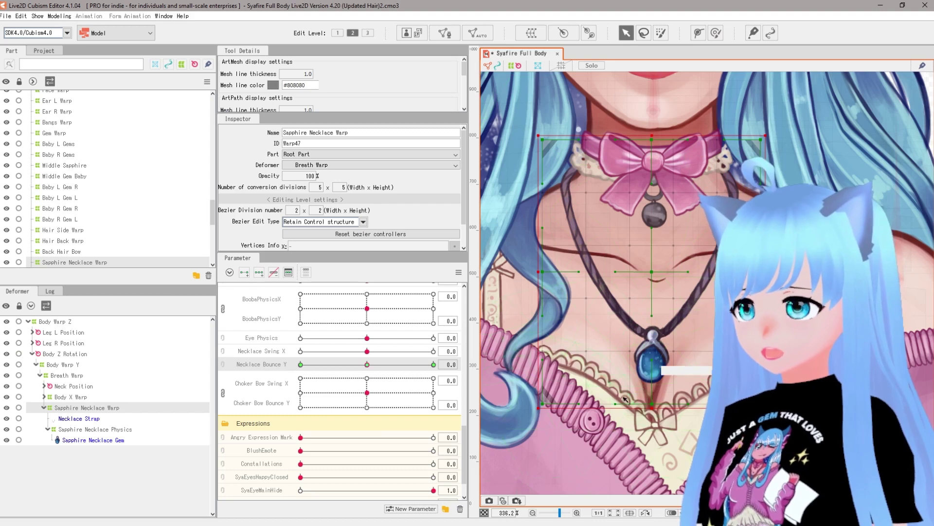
# Step: At Necklace Bounce Y 15, raise the Sapphire Necklace Warp's bottom and left middle control points, and check the upward bounce
pyautogui.click(434, 365)
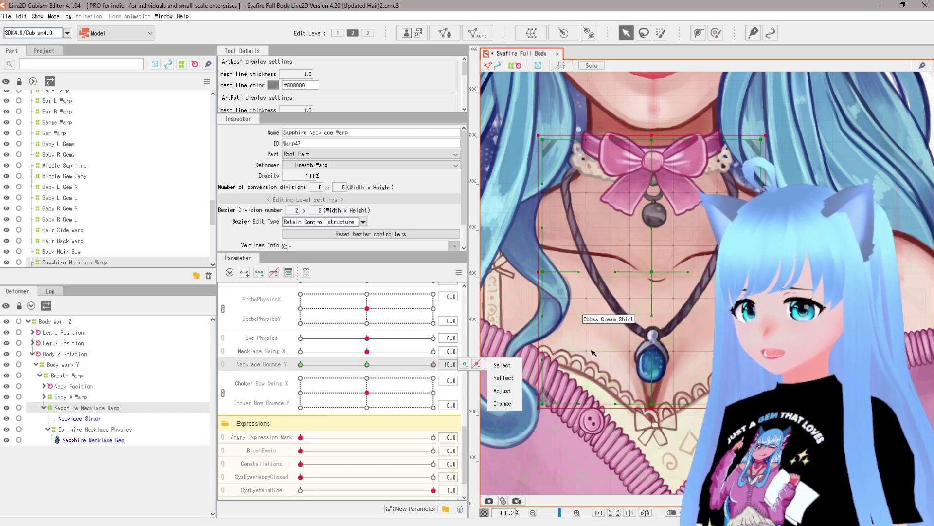
pyautogui.moveTo(542, 404); pyautogui.dragTo(536, 304)
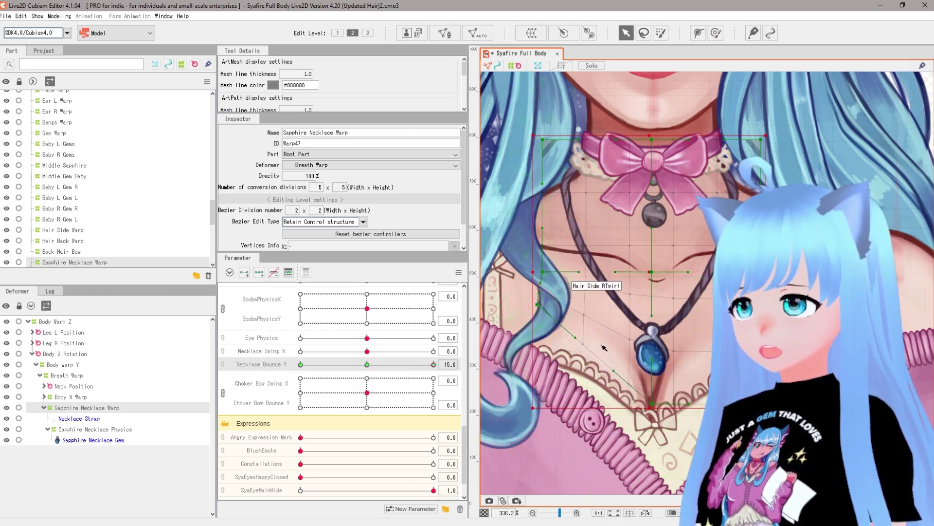
pyautogui.moveTo(761, 403); pyautogui.dragTo(760, 337)
pyautogui.moveTo(651, 404); pyautogui.dragTo(653, 368)
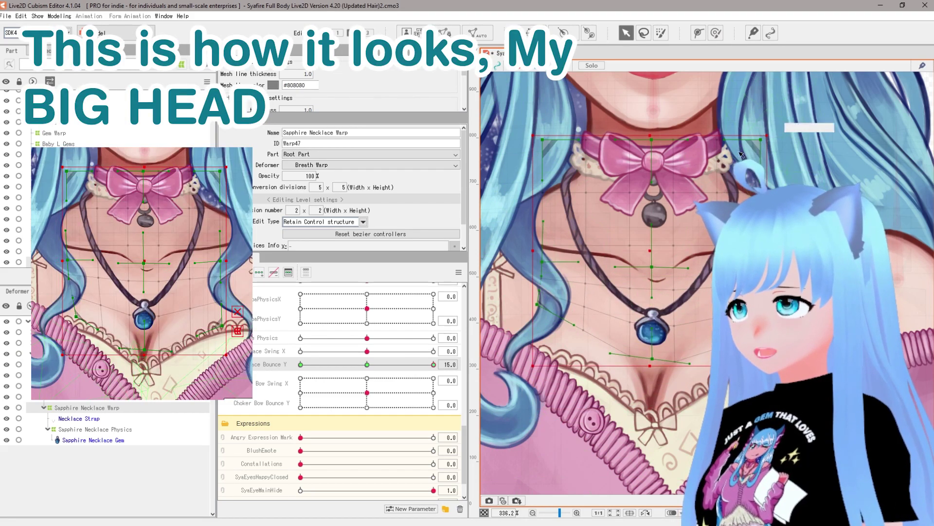
pyautogui.moveTo(544, 264); pyautogui.dragTo(547, 246)
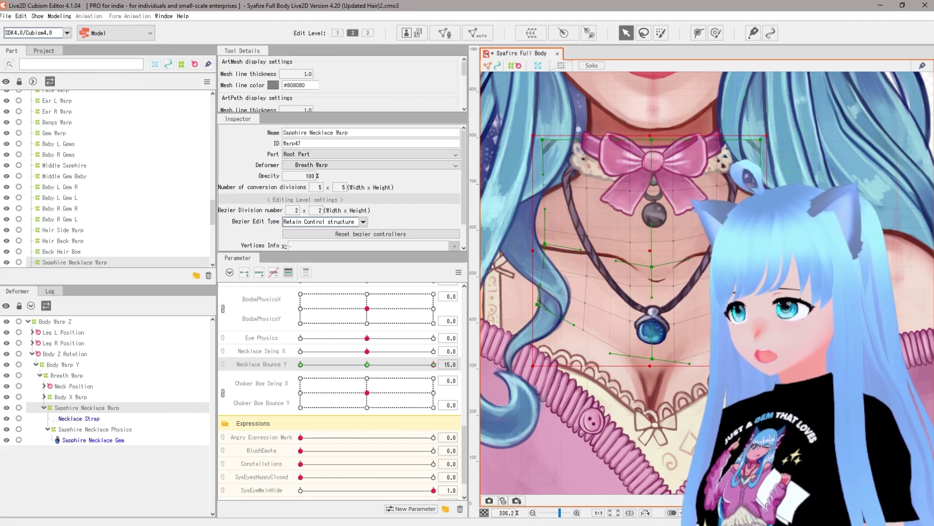
pyautogui.moveTo(434, 364); pyautogui.dragTo(398, 366)
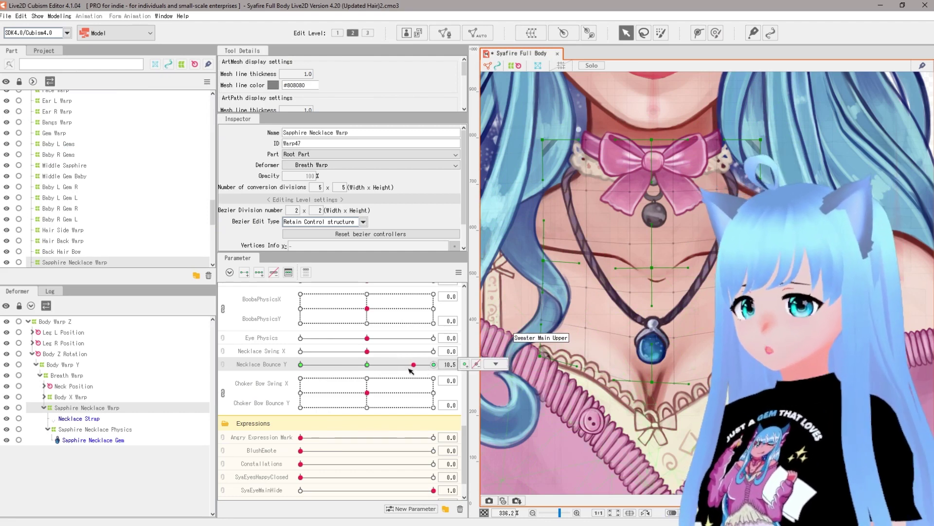
pyautogui.moveTo(411, 365); pyautogui.dragTo(367, 365)
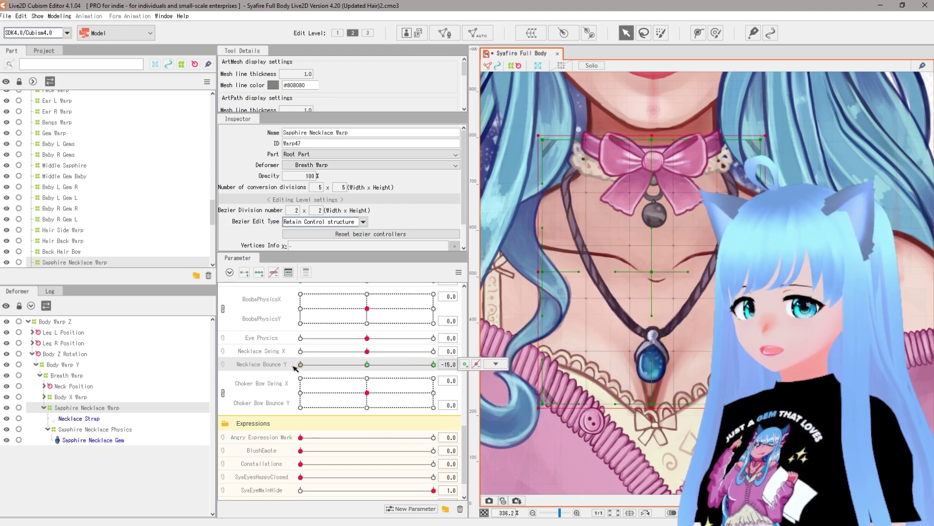
# Step: At Necklace Bounce Y -15, lower the Sapphire Necklace Warp's bottom and left middle control points, and return the parameter to 0
pyautogui.moveTo(543, 403); pyautogui.dragTo(548, 453)
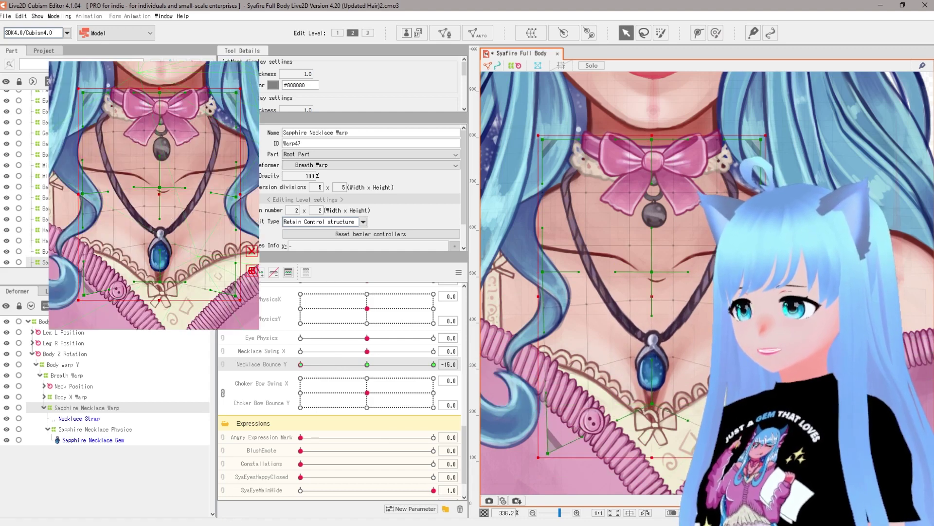
pyautogui.moveTo(655, 408); pyautogui.dragTo(657, 443)
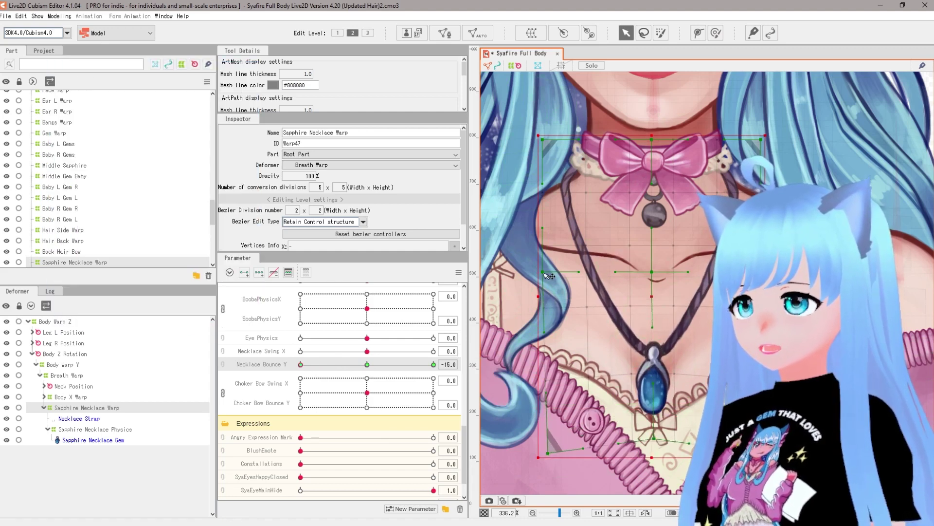
pyautogui.moveTo(544, 275); pyautogui.dragTo(545, 297)
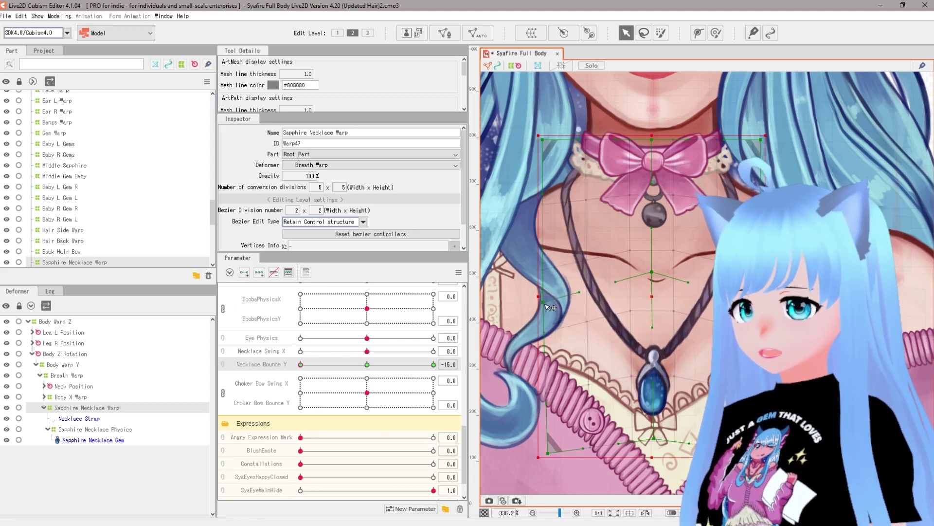
pyautogui.moveTo(393, 363)
pyautogui.mouseDown()
pyautogui.moveTo(268, 368)
pyautogui.moveTo(327, 380)
pyautogui.moveTo(385, 361)
pyautogui.mouseUp()
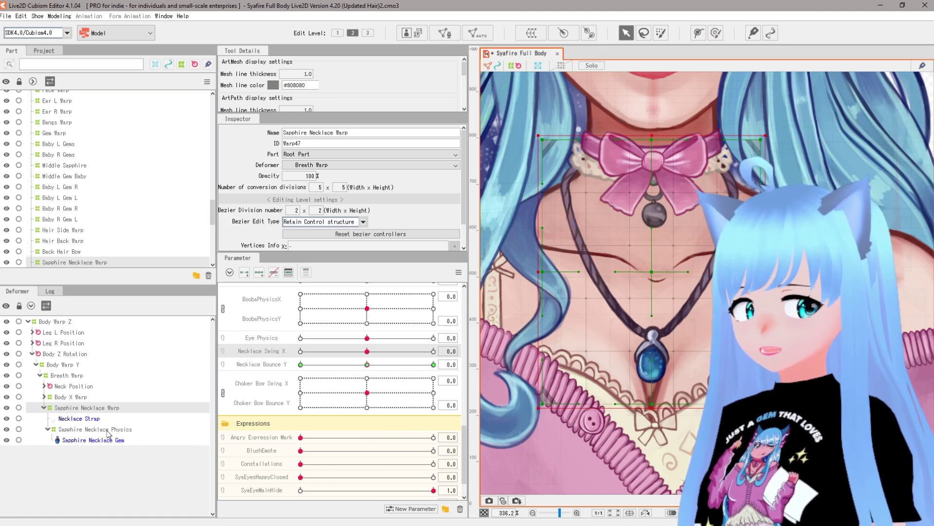
# Step: Inspect the sapphire gem up close, and add three keyforms on Necklace Swing X to the Sapphire Necklace Physics deformer
pyautogui.click(105, 440)
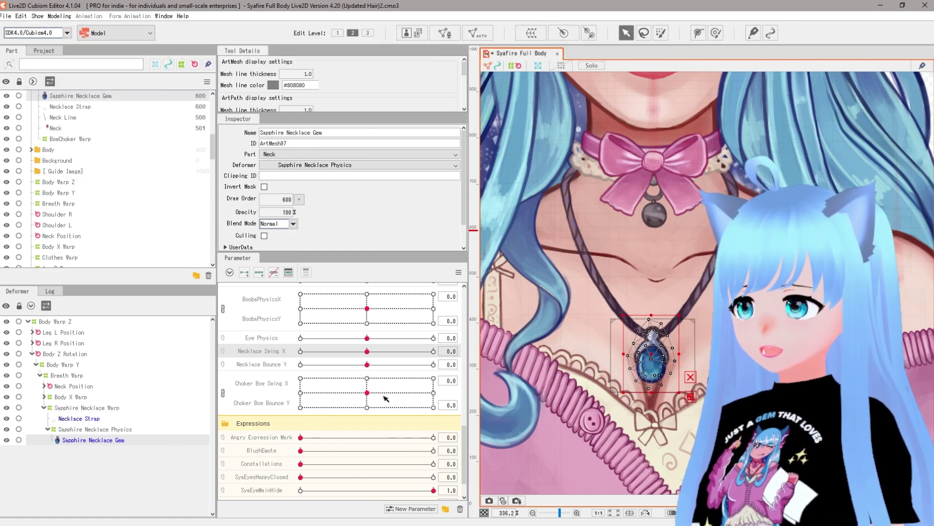
pyautogui.scroll(2, 652, 379)
pyautogui.moveTo(617, 382); pyautogui.dragTo(634, 331)
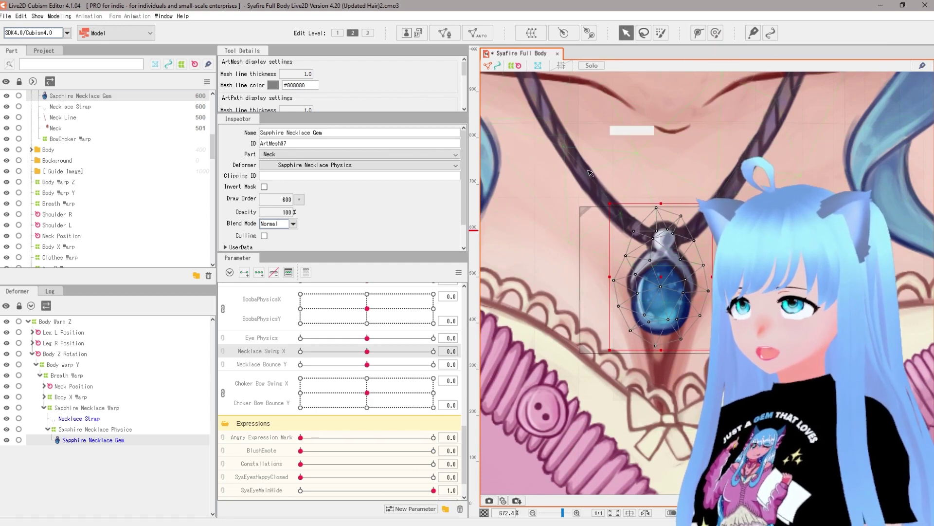
pyautogui.scroll(-3, 772, 186)
pyautogui.scroll(-2, 772, 186)
pyautogui.scroll(5, 750, 176)
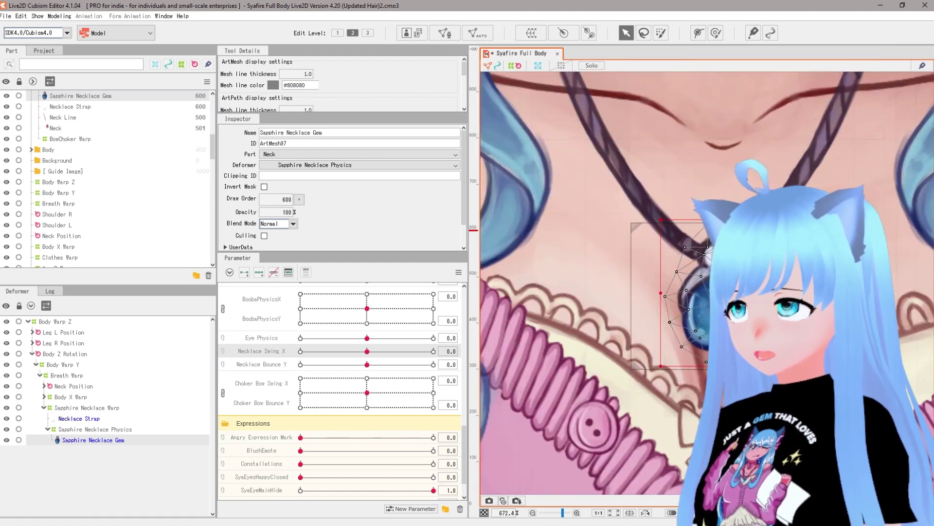
pyautogui.click(115, 430)
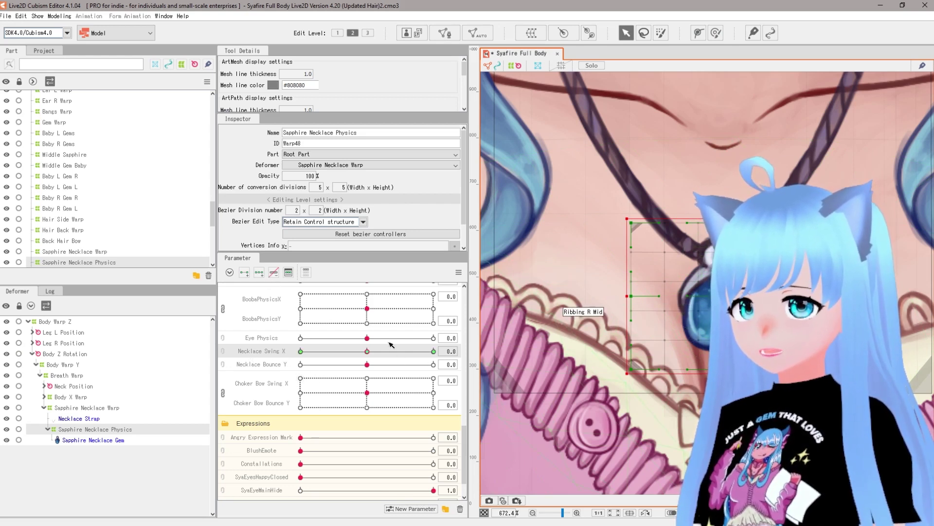
# Step: At Necklace Swing X 15, move the Sapphire Necklace Physics deformer right to the swung strap's lowest point and tilt it
pyautogui.click(434, 352)
pyautogui.scroll(-2, 808, 302)
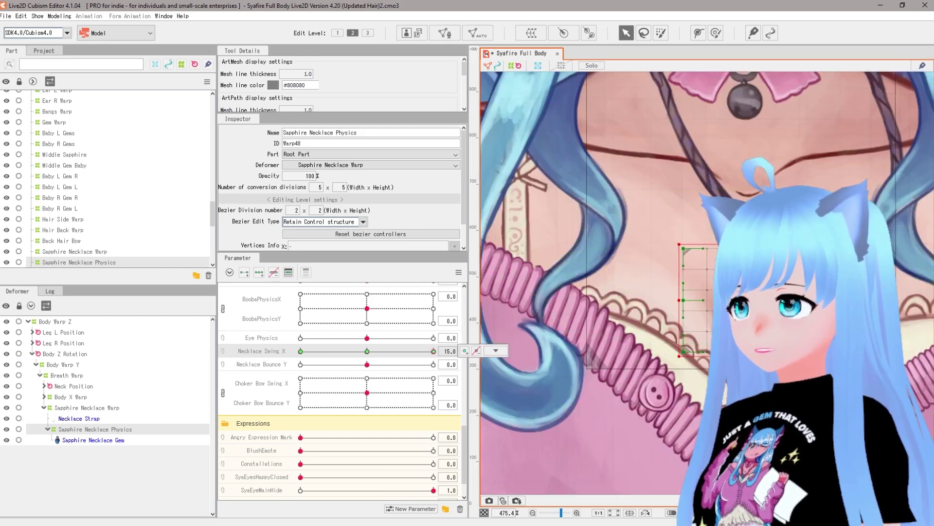
pyautogui.moveTo(807, 300); pyautogui.dragTo(682, 290)
pyautogui.moveTo(615, 289); pyautogui.dragTo(737, 289)
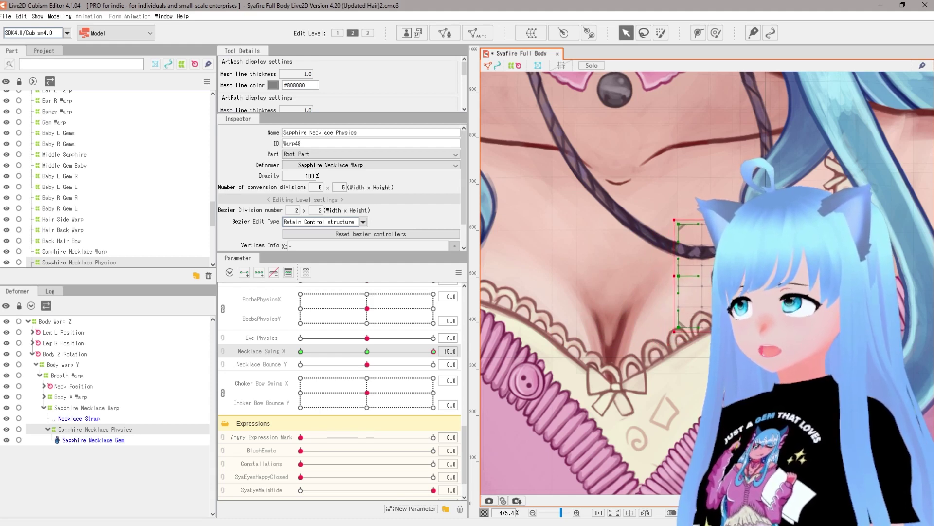
pyautogui.scroll(-3, 686, 343)
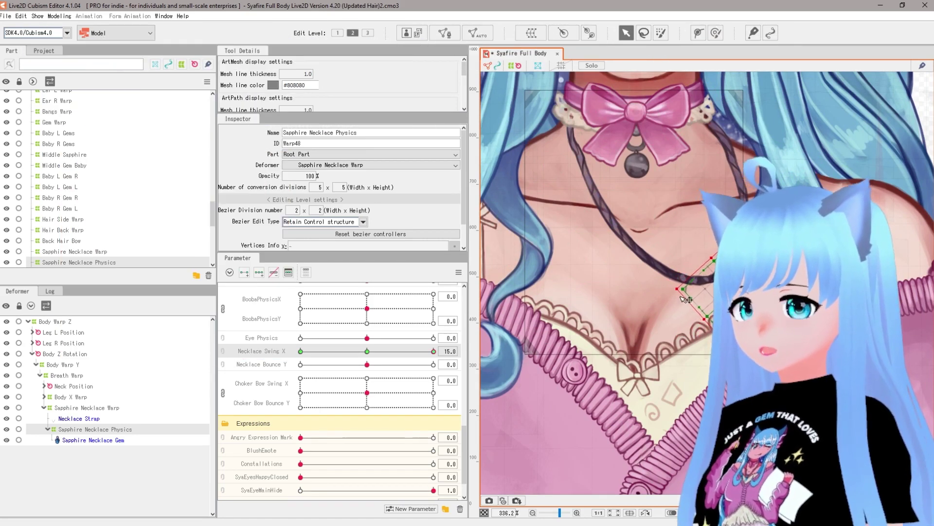
# Step: At Necklace Swing X -15, move the Sapphire Necklace Physics deformer left so the gem hangs from the swung strap
pyautogui.moveTo(474, 351)
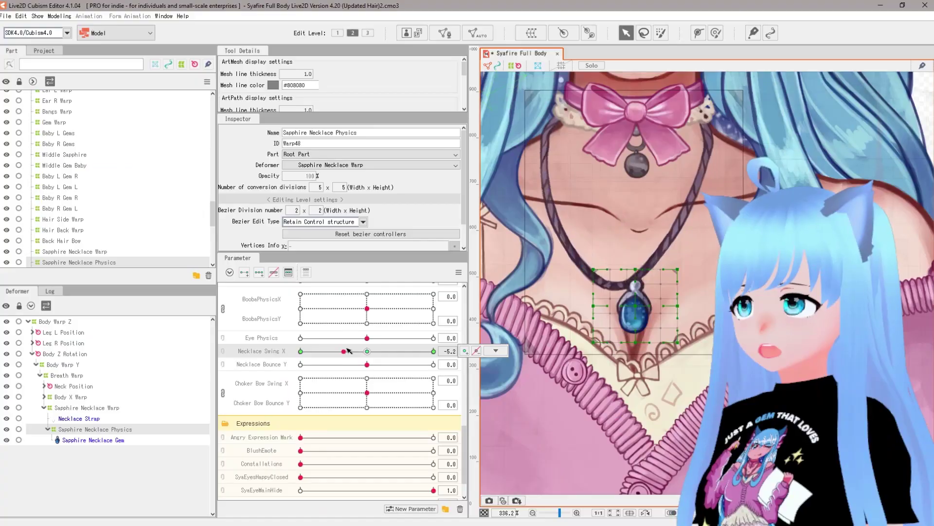
pyautogui.moveTo(433, 351); pyautogui.dragTo(307, 354)
pyautogui.moveTo(643, 311); pyautogui.dragTo(548, 292)
# Step: Recheck the gem at 15, rotate its deformer at Necklace Swing X -15 to follow the strap, and return to 0
pyautogui.click(433, 351)
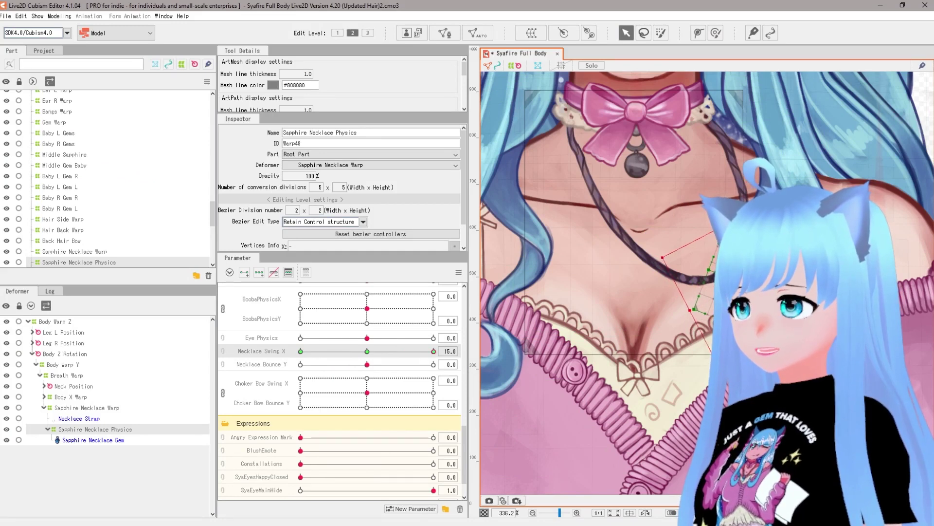
pyautogui.moveTo(404, 348); pyautogui.dragTo(302, 351)
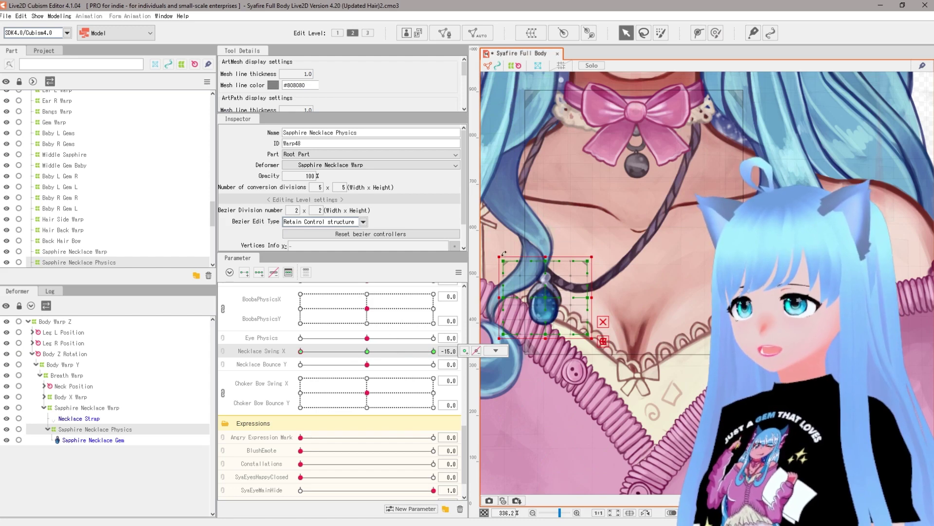
pyautogui.moveTo(504, 254); pyautogui.dragTo(530, 291)
pyautogui.moveTo(369, 351)
pyautogui.mouseDown()
pyautogui.moveTo(311, 354)
pyautogui.moveTo(406, 353)
pyautogui.moveTo(253, 353)
pyautogui.moveTo(367, 351)
pyautogui.mouseUp()
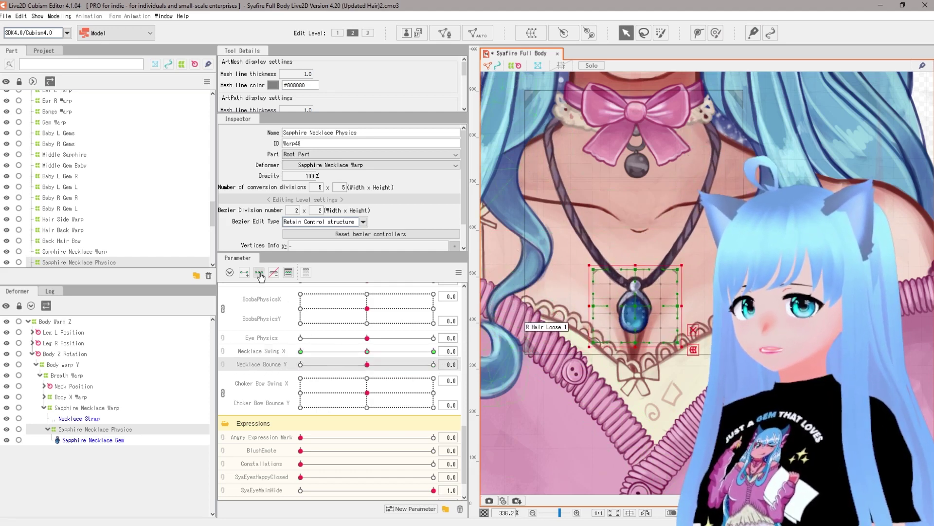
# Step: Add three keyforms on Necklace Bounce Y to the Sapphire Necklace Physics deformer, preview the gem at 15, and return to 0
pyautogui.click(433, 364)
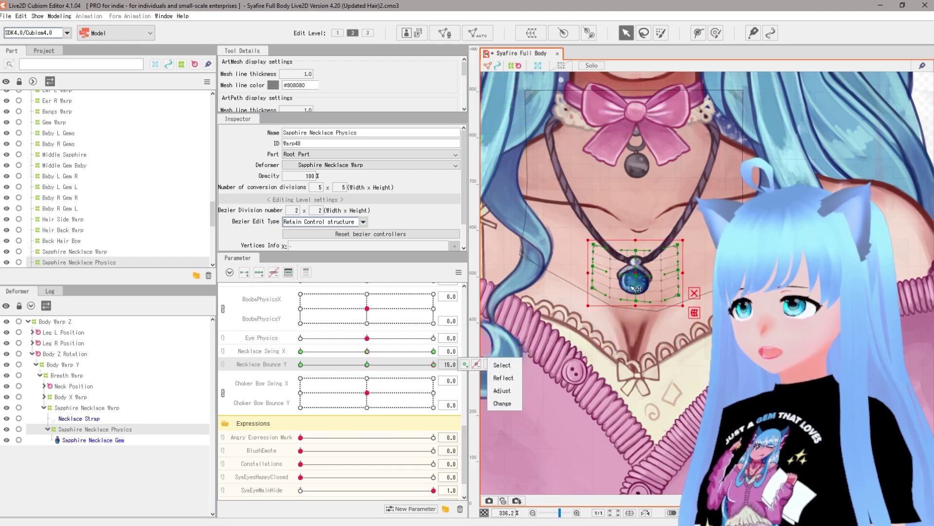
pyautogui.moveTo(367, 364)
pyautogui.mouseDown()
pyautogui.moveTo(348, 365)
pyautogui.moveTo(361, 360)
pyautogui.mouseUp()
pyautogui.click(368, 365)
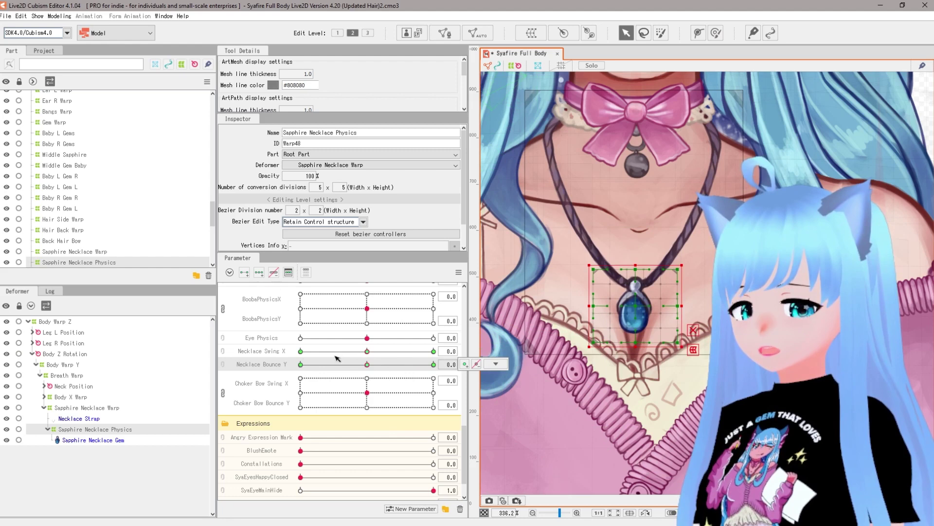
# Step: Link the Necklace Swing X and Necklace Bounce Y parameters into one combined two-axis control
pyautogui.click(223, 355)
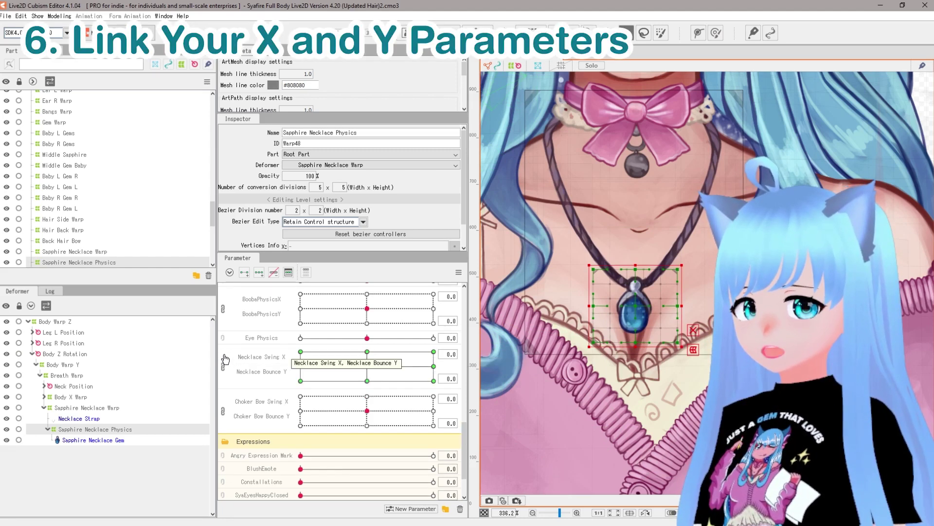
pyautogui.moveTo(367, 366)
pyautogui.mouseDown()
pyautogui.moveTo(334, 354)
pyautogui.moveTo(309, 392)
pyautogui.moveTo(357, 392)
pyautogui.moveTo(368, 353)
pyautogui.moveTo(360, 364)
pyautogui.moveTo(369, 369)
pyautogui.mouseUp()
pyautogui.click(228, 372)
pyautogui.click(223, 358)
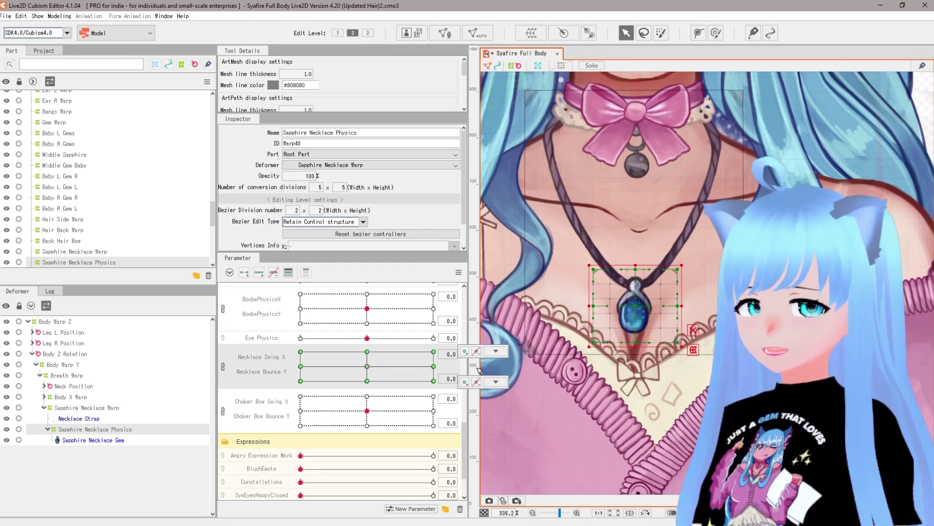
pyautogui.click(496, 351)
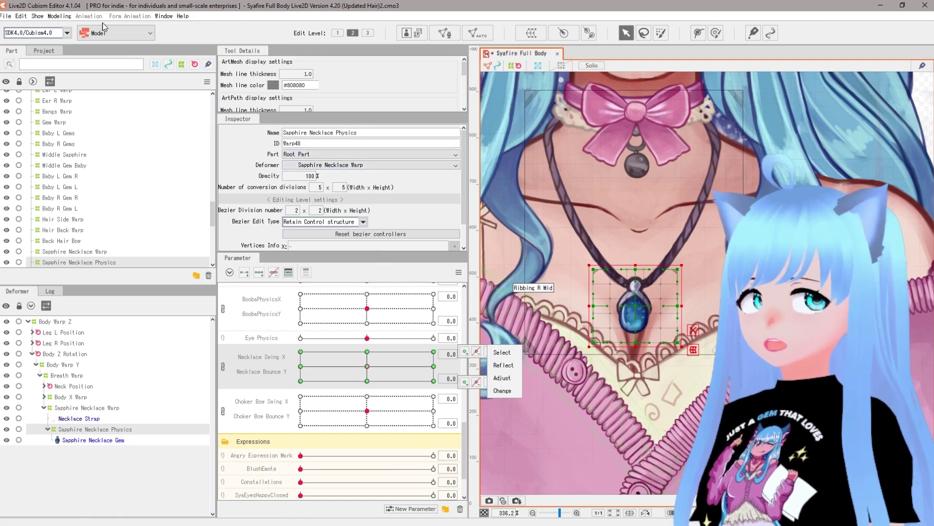
# Step: In the physics settings, add a group named Necklace Swing X 2 with the Body Input preset and the Hair (Long) physics model preset
pyautogui.click(57, 16)
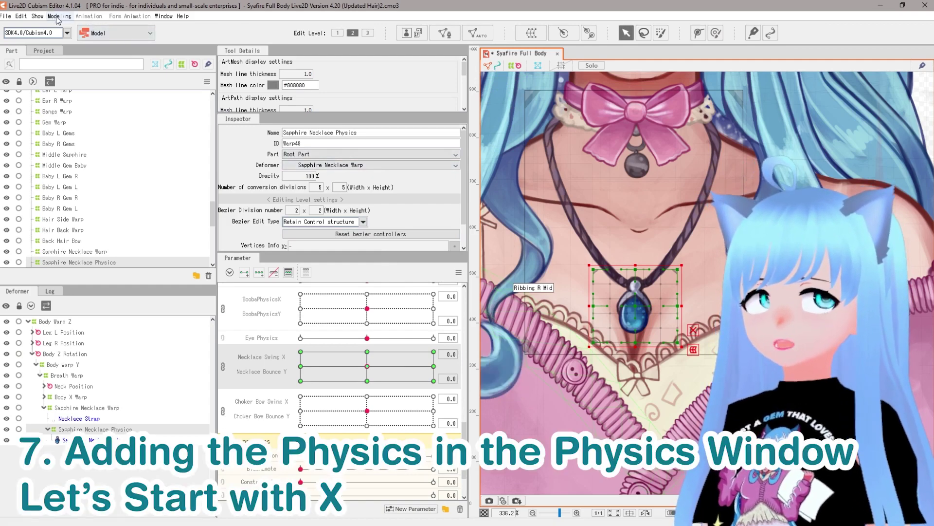
pyautogui.click(59, 16)
pyautogui.click(116, 205)
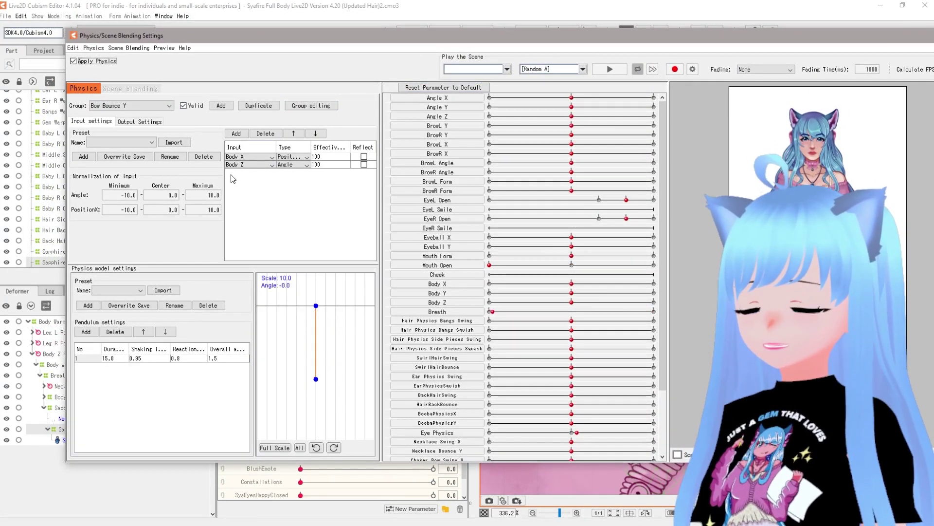
pyautogui.click(221, 106)
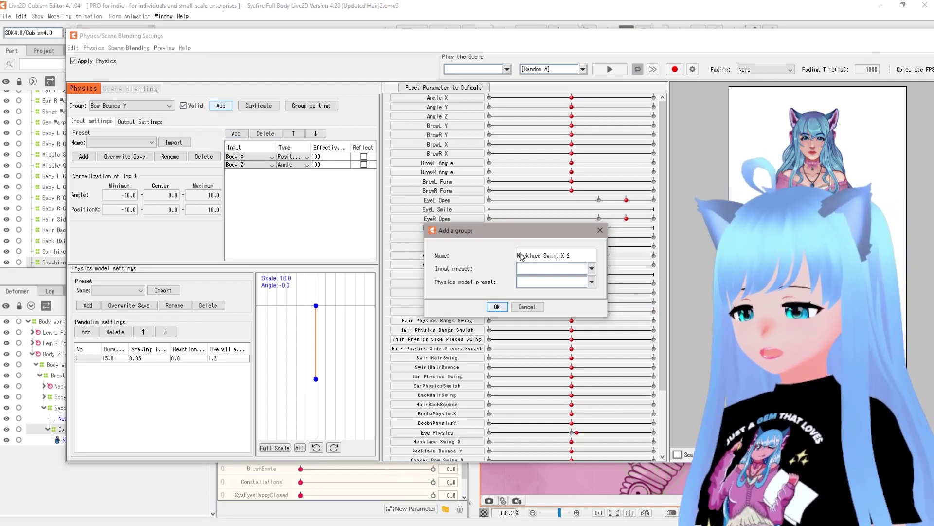
pyautogui.click(592, 267)
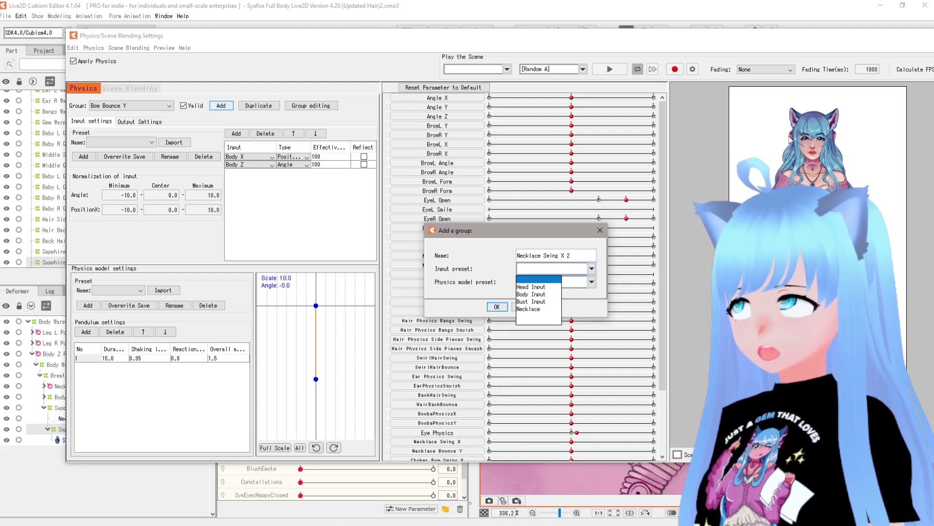
pyautogui.click(533, 294)
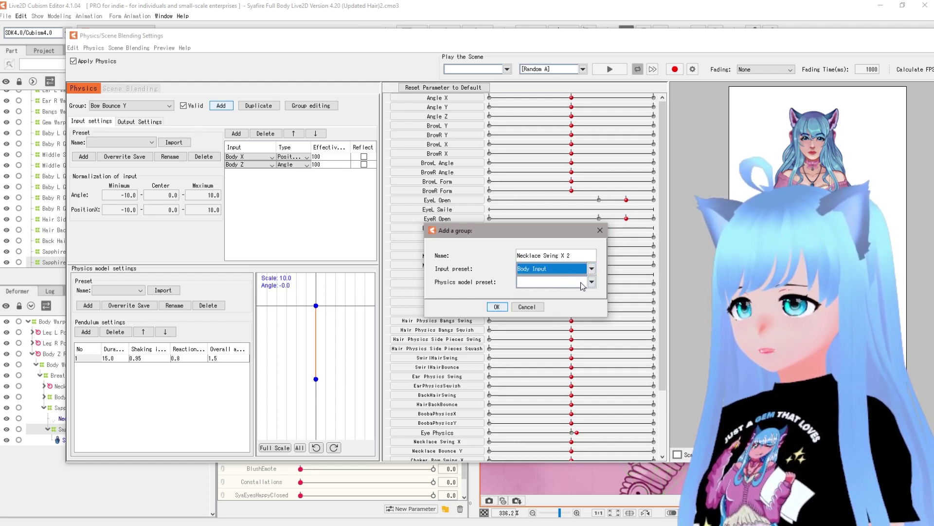
pyautogui.click(583, 286)
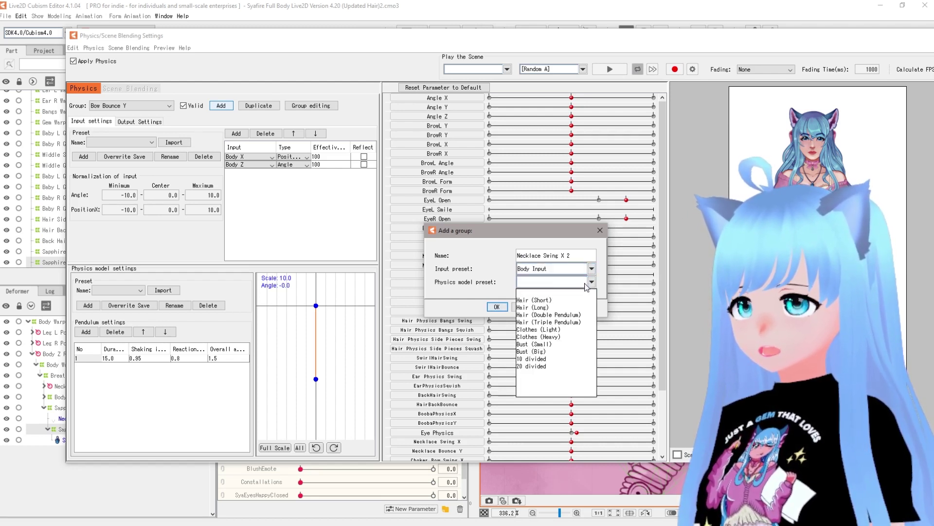
pyautogui.click(554, 308)
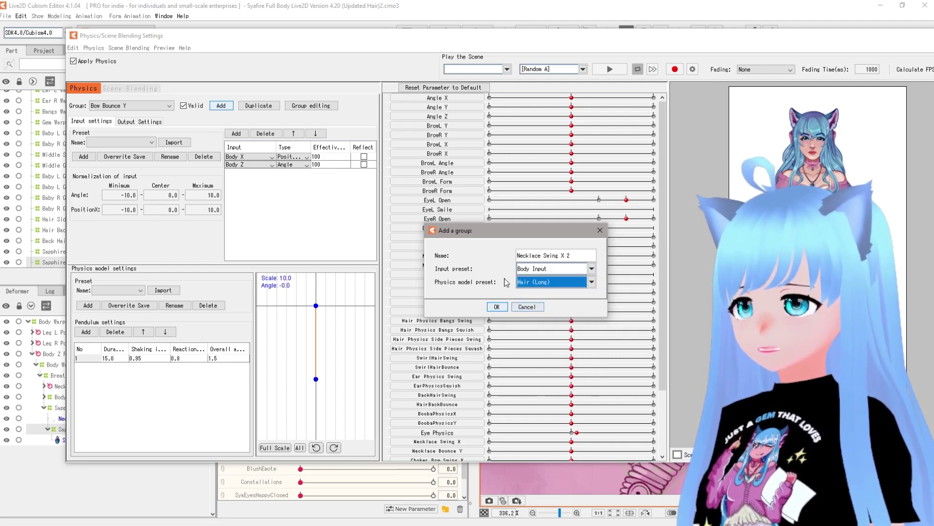
pyautogui.click(497, 306)
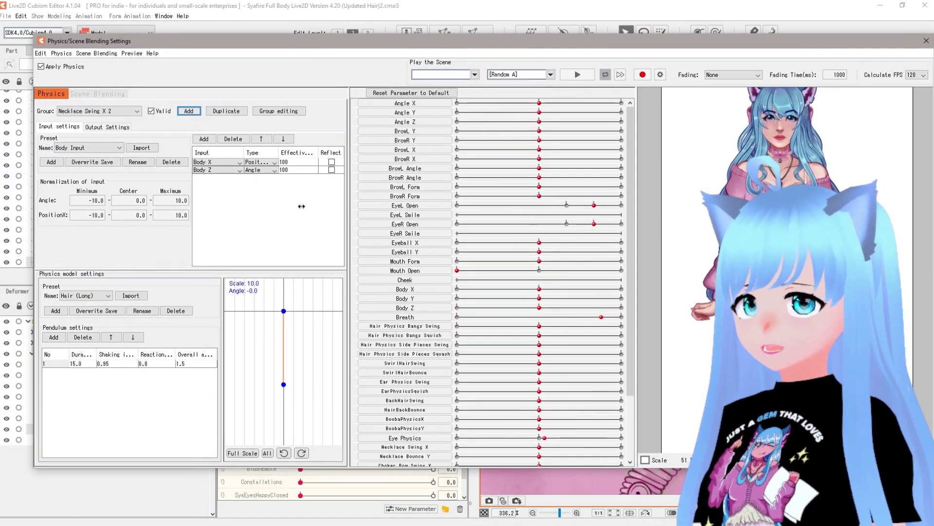
# Step: Add Necklace Swing X as the output parameter of the Necklace Swing X 2 group and set its scale to 15
pyautogui.scroll(-2, 532, 350)
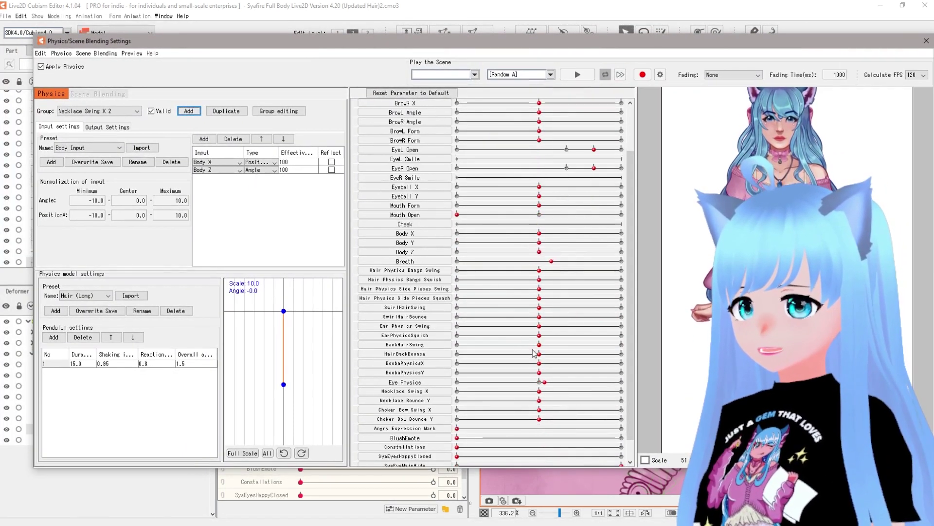
pyautogui.click(109, 127)
pyautogui.rightClick(82, 178)
pyautogui.click(106, 186)
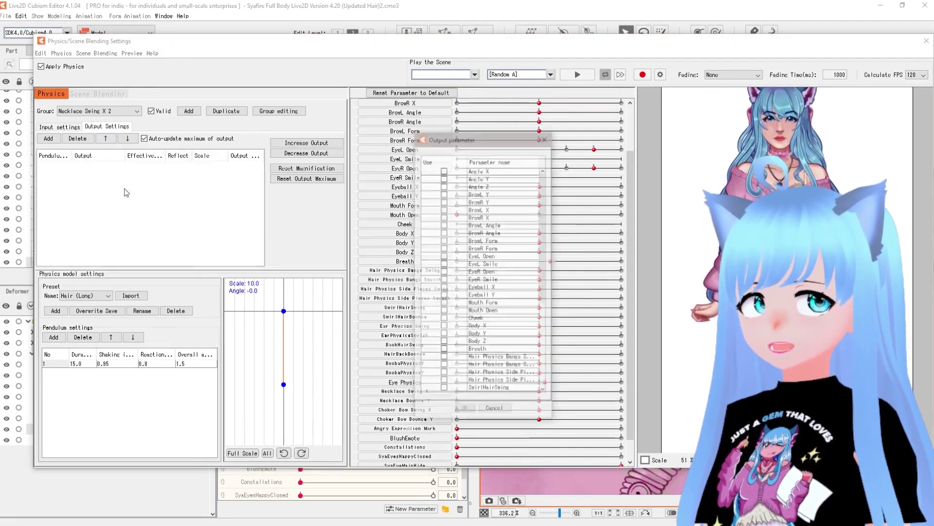
pyautogui.scroll(-6, 510, 294)
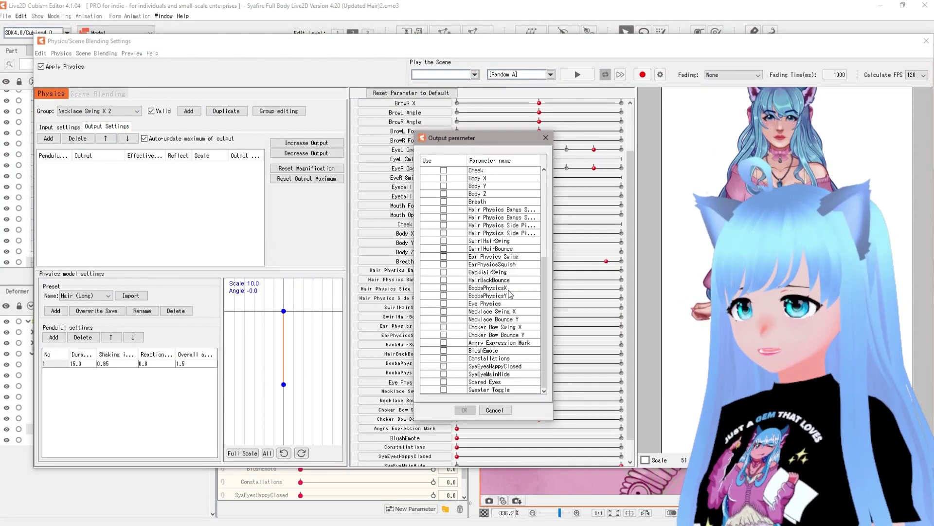
pyautogui.click(443, 311)
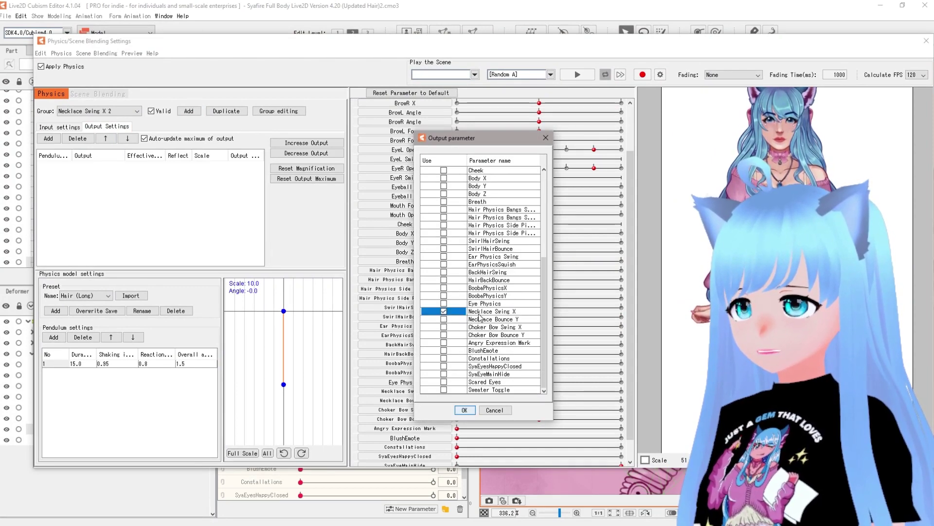
pyautogui.click(465, 410)
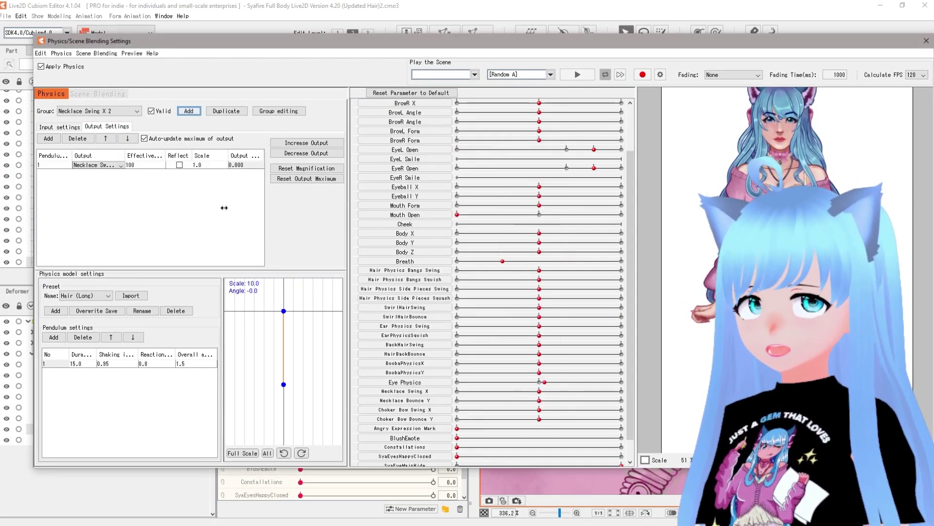
pyautogui.doubleClick(209, 165)
pyautogui.write('1')
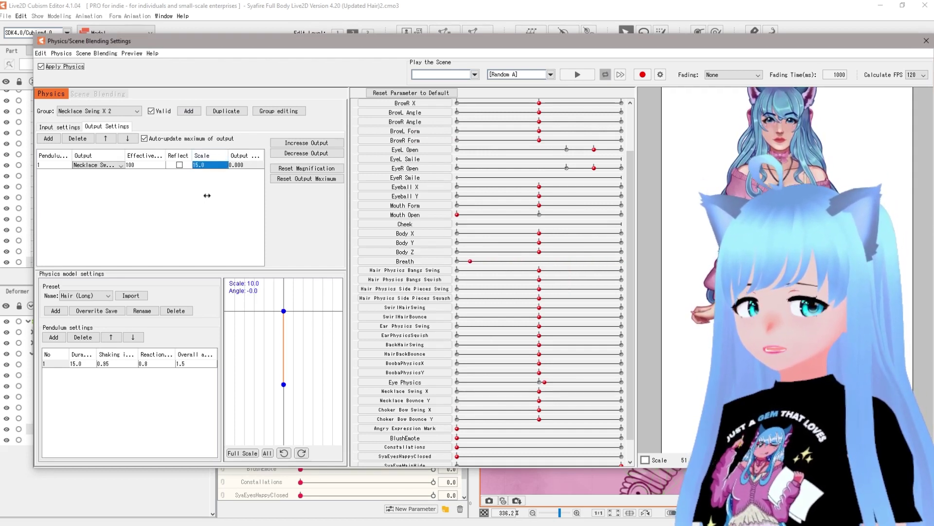
# Step: Test the necklace's sideways swing on a close-up of the model preview and review the group's input settings
pyautogui.moveTo(779, 243)
pyautogui.mouseDown()
pyautogui.moveTo(817, 244)
pyautogui.moveTo(774, 244)
pyautogui.mouseUp()
pyautogui.scroll(6, 791, 178)
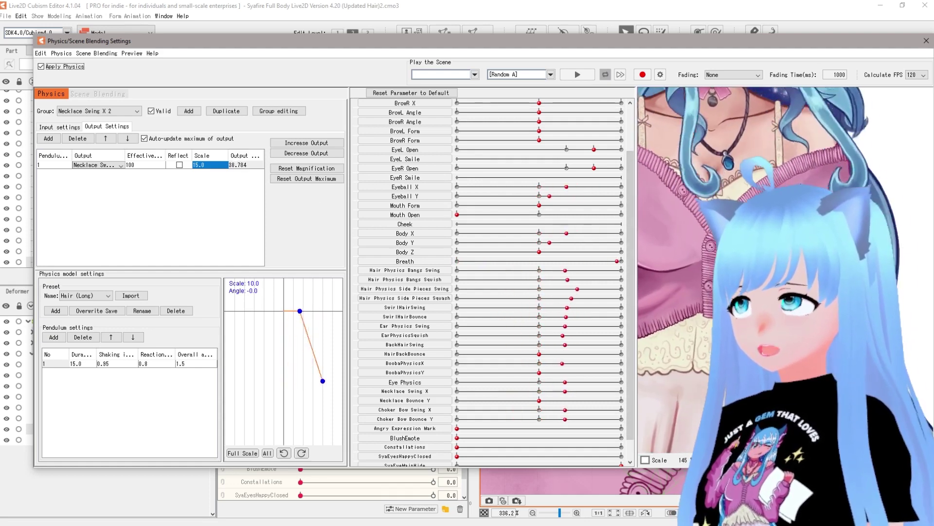
pyautogui.moveTo(789, 176); pyautogui.dragTo(789, 255)
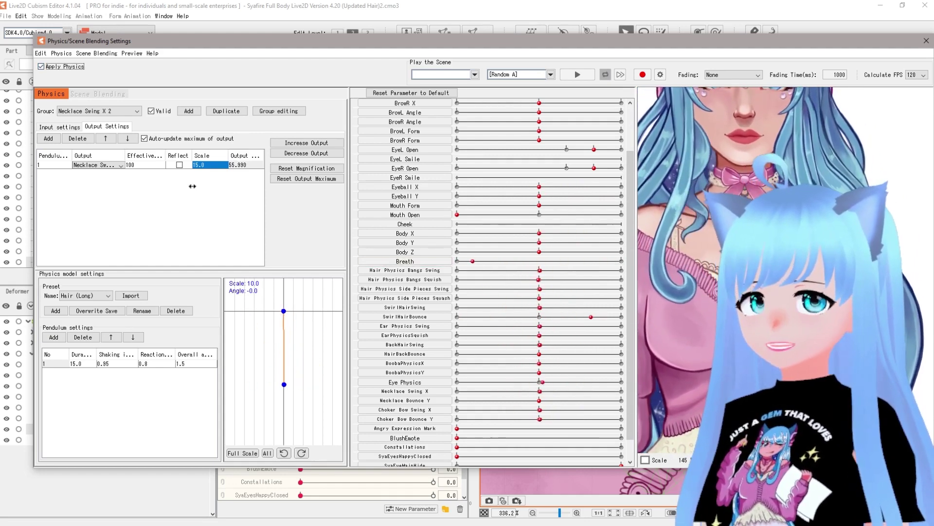
pyautogui.click(58, 126)
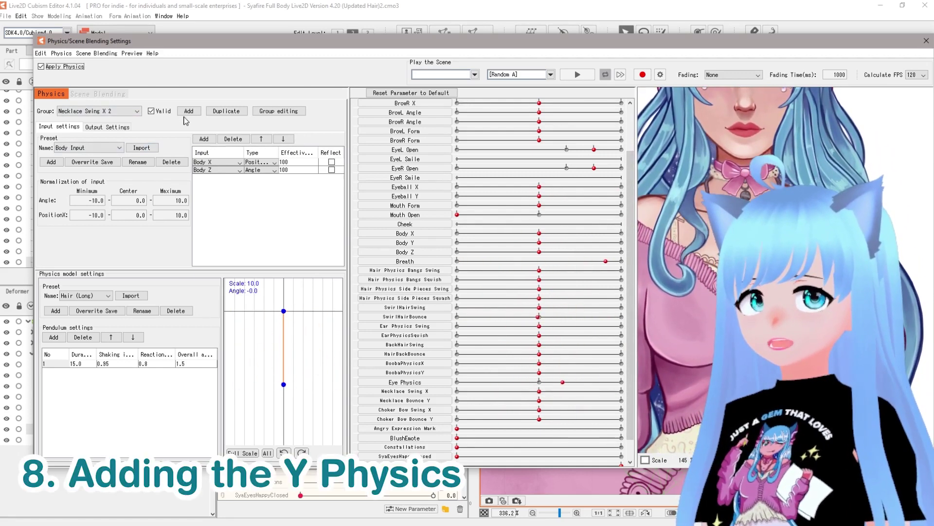
# Step: Add a physics group named Necklace Bounce Y 2 with the Body Input preset and the Hair (Long) physics model preset
pyautogui.click(189, 112)
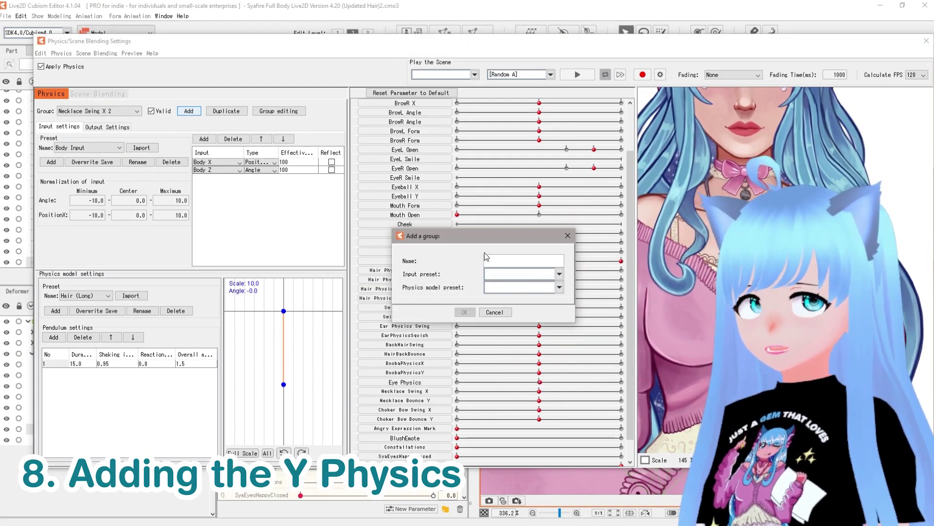
pyautogui.write('Necklace B')
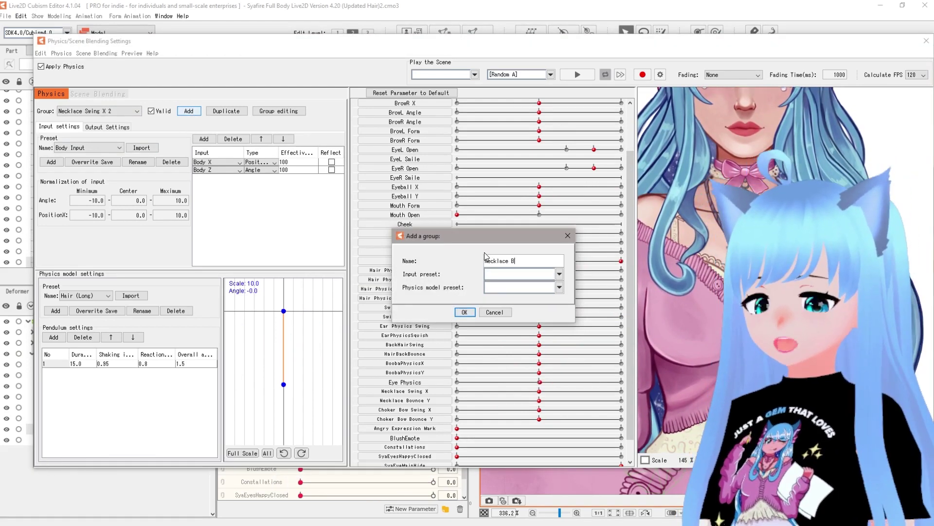
pyautogui.write('ounce Y 2')
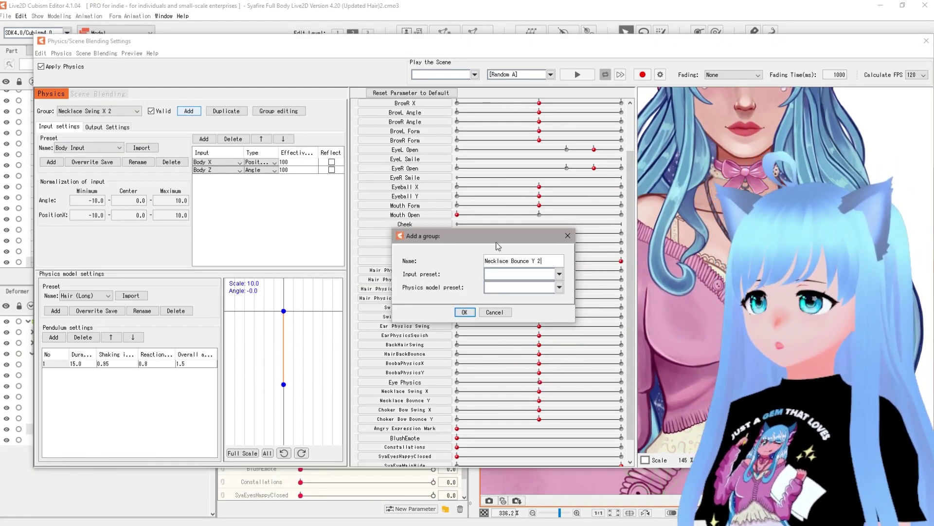
pyautogui.click(560, 274)
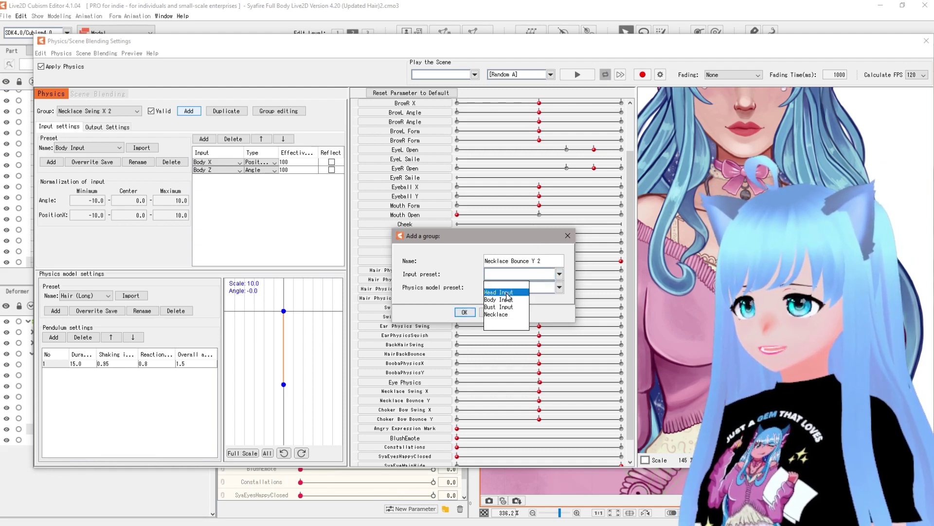
pyautogui.click(508, 299)
pyautogui.click(559, 287)
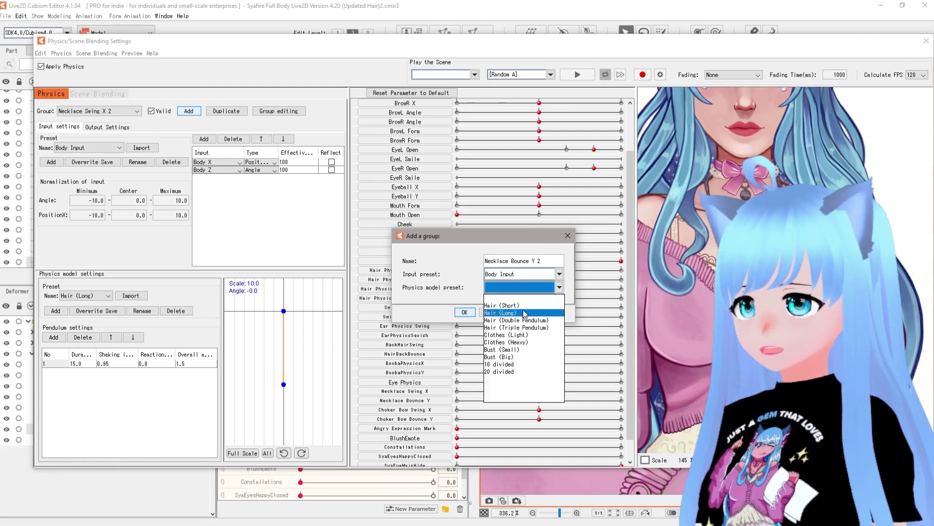
pyautogui.click(524, 313)
pyautogui.click(465, 312)
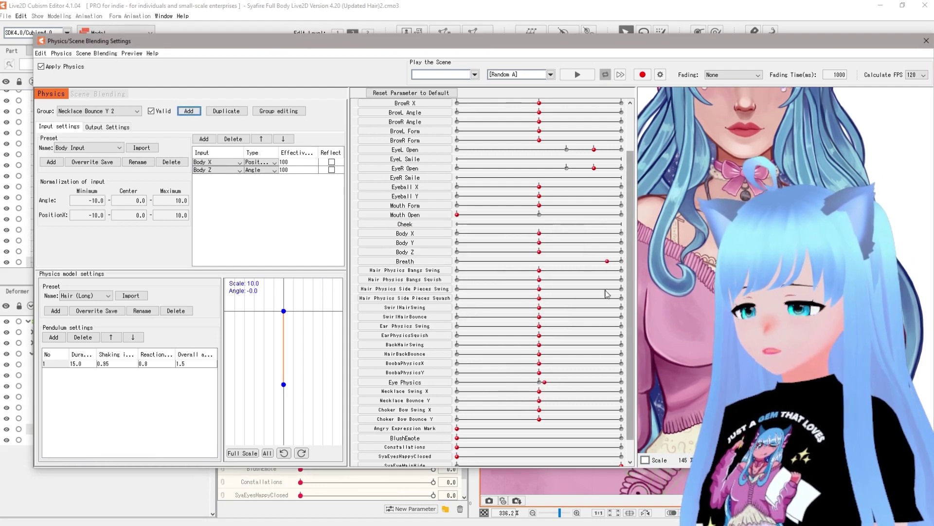
# Step: Add Necklace Bounce Y as the output parameter of the Necklace Bounce Y 2 group and set its scale to 15
pyautogui.click(106, 127)
pyautogui.rightClick(116, 186)
pyautogui.click(140, 193)
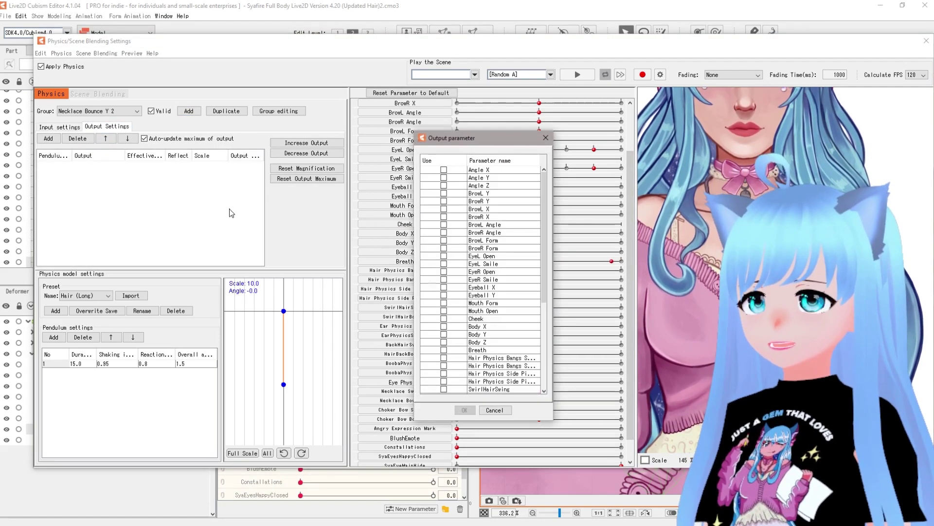
pyautogui.scroll(-3, 500, 347)
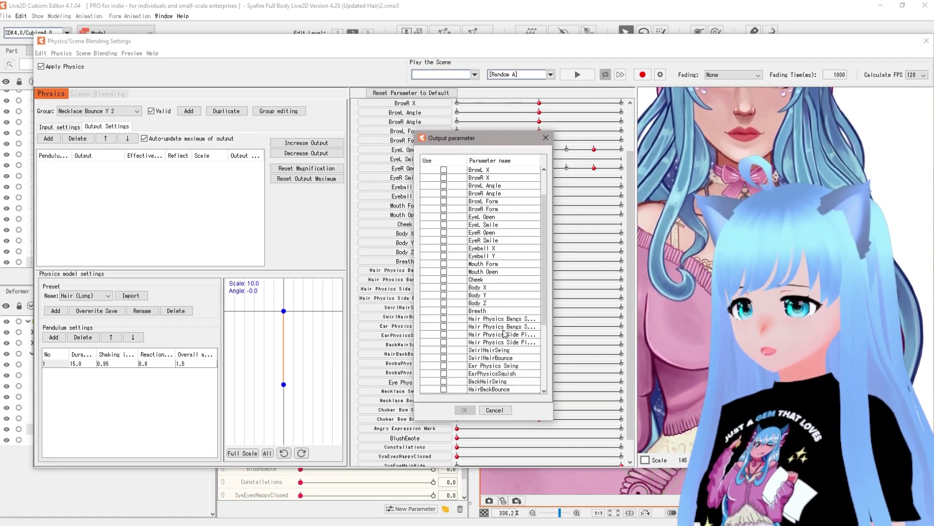
pyautogui.scroll(-2, 513, 321)
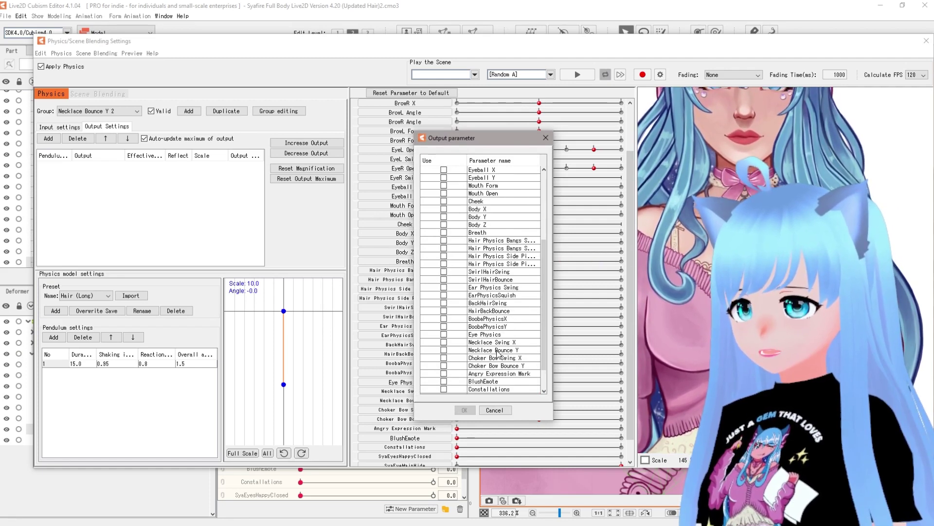
pyautogui.click(443, 349)
pyautogui.click(472, 406)
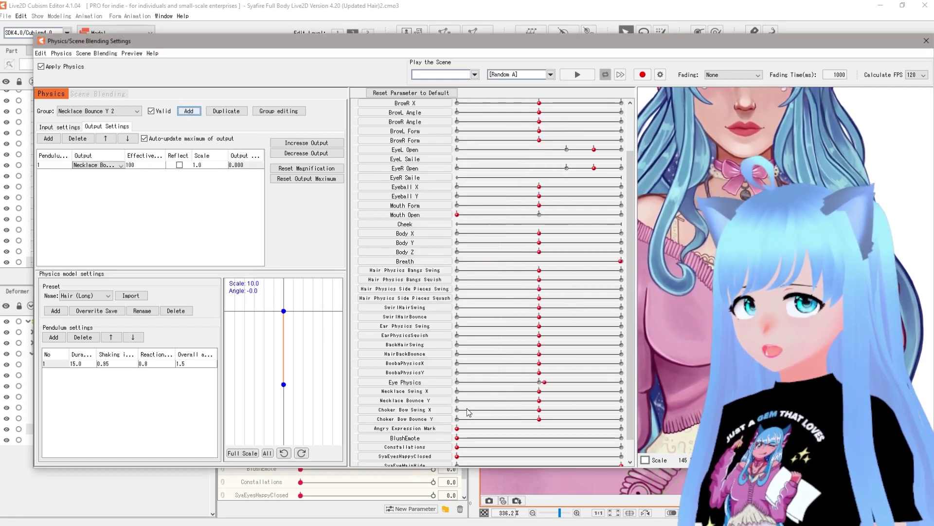
pyautogui.doubleClick(200, 165)
pyautogui.write('15')
pyautogui.press('Return')
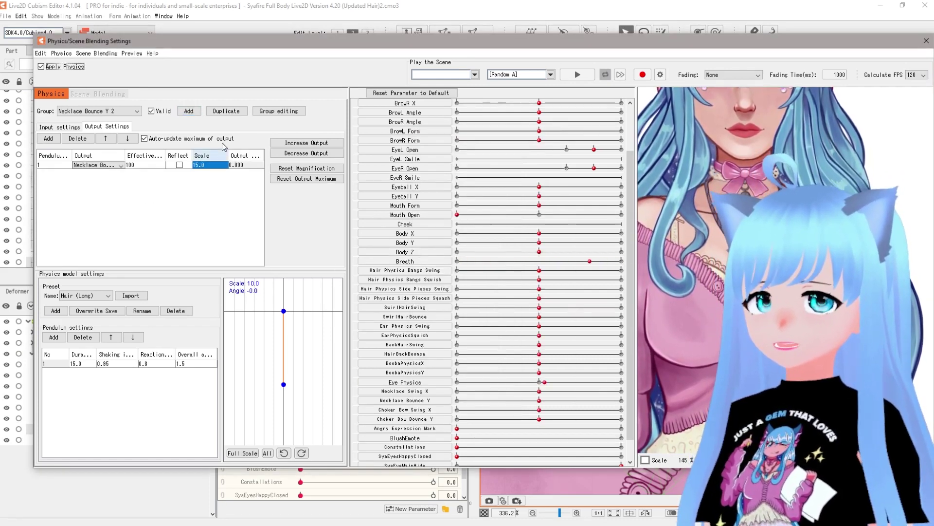
# Step: Test the necklace's vertical bounce in the model preview and review the input settings of the Necklace Bounce Y 2 group
pyautogui.click(59, 127)
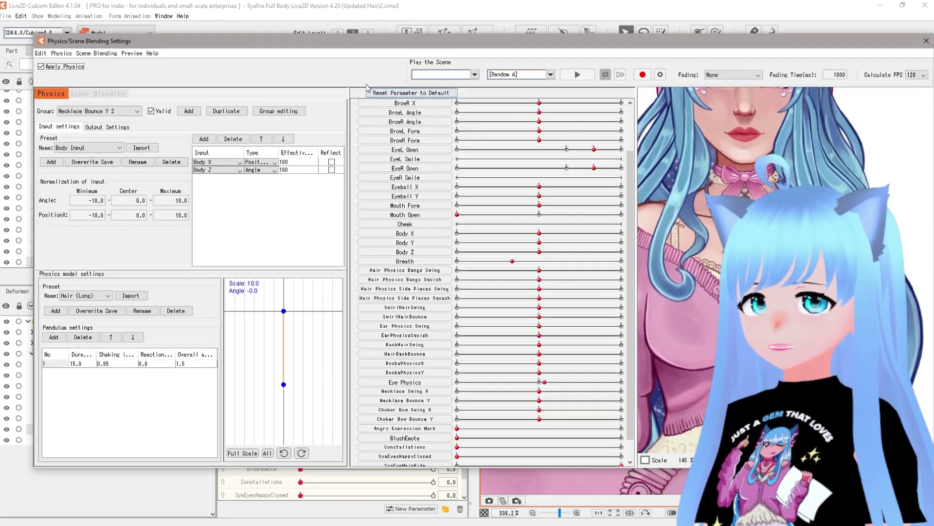
pyautogui.moveTo(416, 42); pyautogui.dragTo(122, 38)
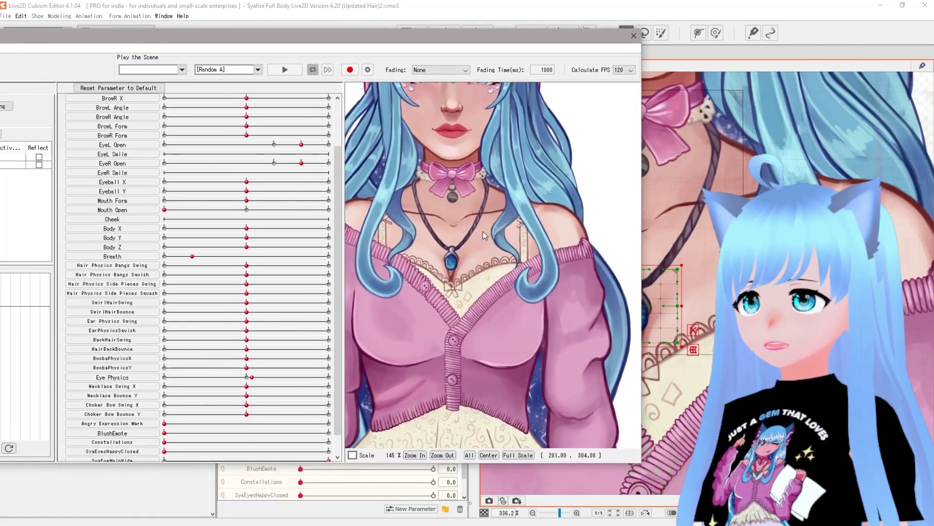
pyautogui.scroll(3, 472, 214)
pyautogui.moveTo(424, 214); pyautogui.dragTo(476, 371)
pyautogui.scroll(-3, 482, 241)
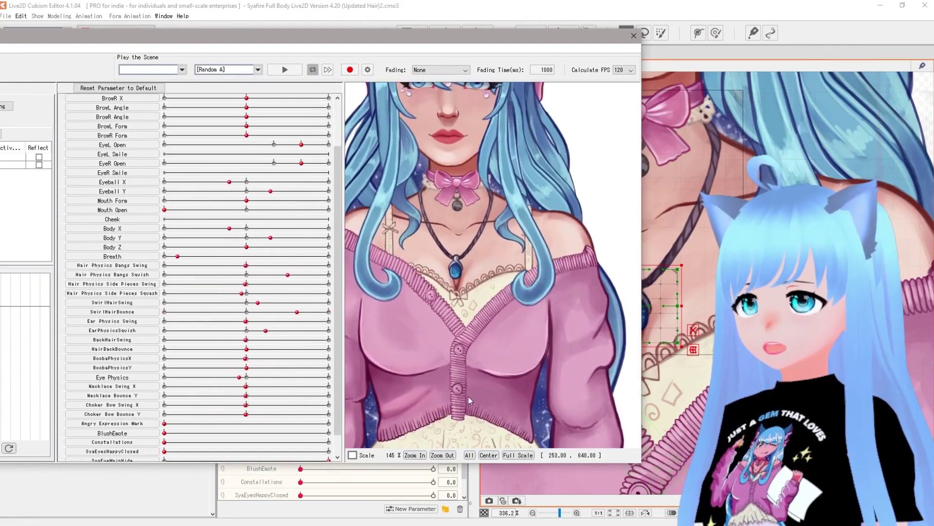
pyautogui.moveTo(424, 42); pyautogui.dragTo(655, 34)
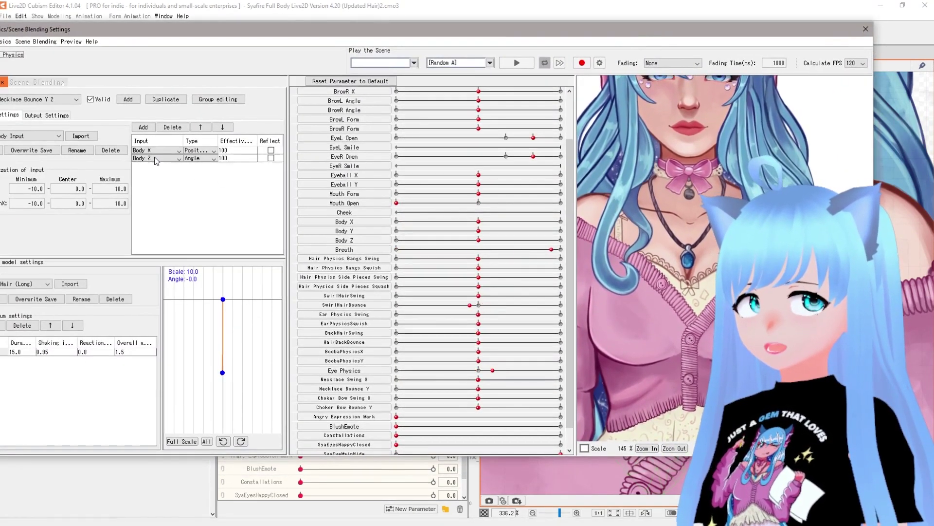
# Step: Add Body Y as an input parameter of the Necklace Bounce Y 2 group
pyautogui.doubleClick(170, 174)
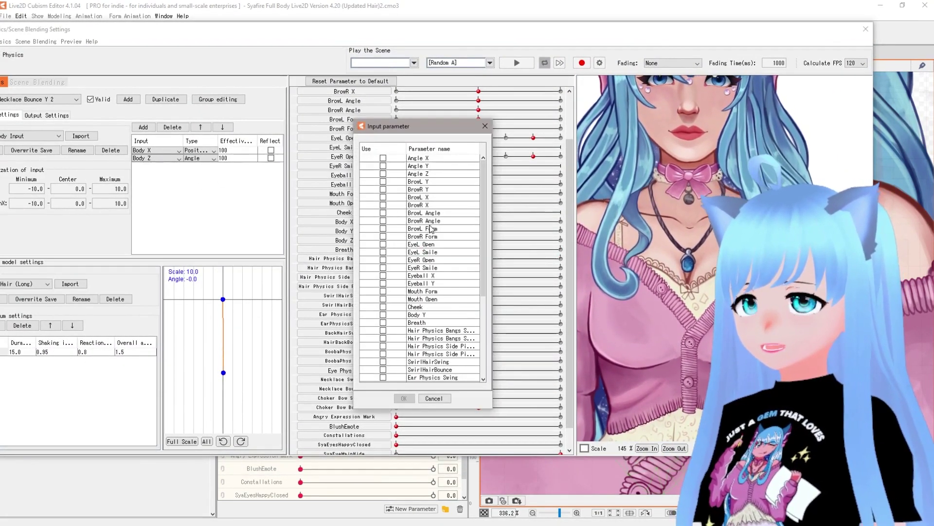
pyautogui.scroll(-6, 447, 263)
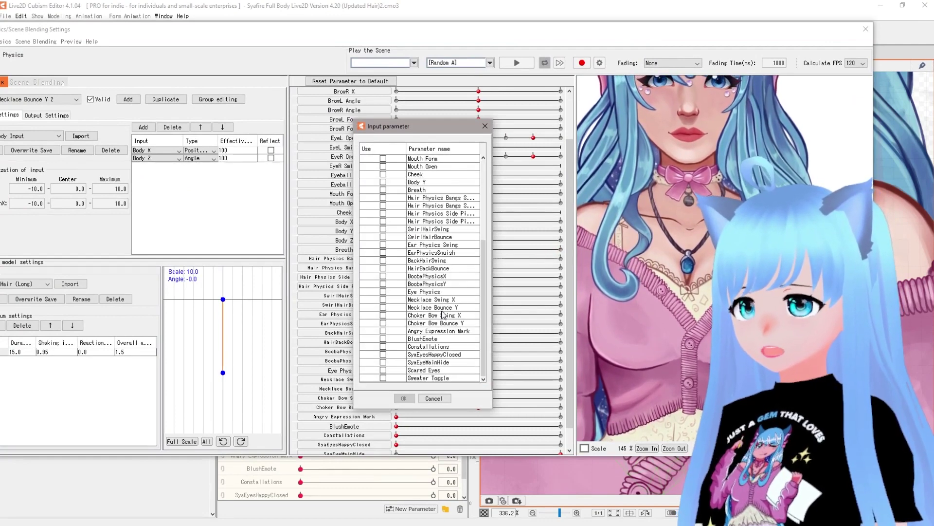
pyautogui.scroll(6, 453, 317)
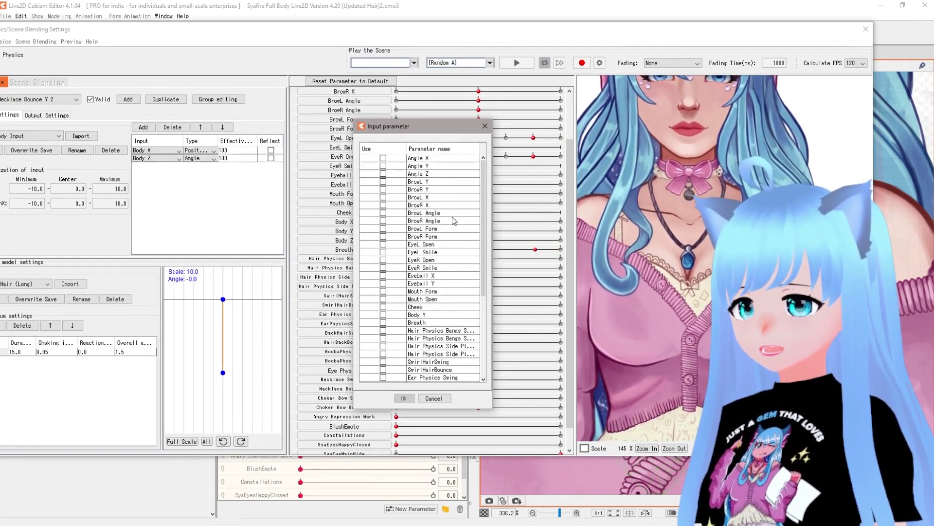
pyautogui.scroll(-2, 450, 261)
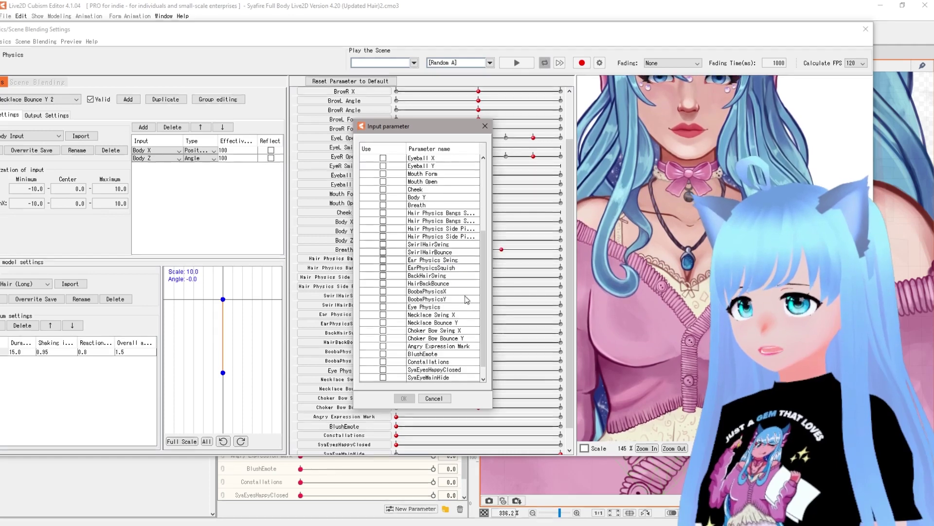
pyautogui.scroll(1, 450, 262)
pyautogui.click(383, 268)
pyautogui.click(404, 398)
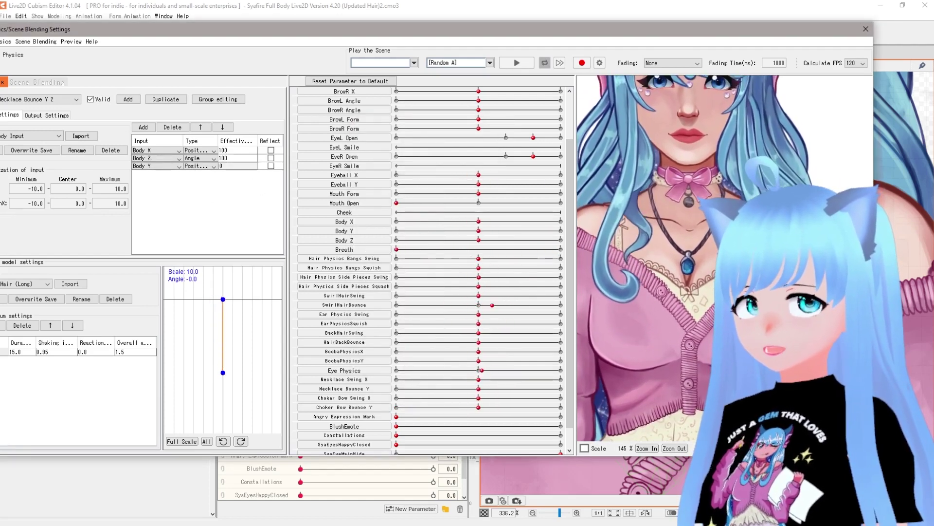
# Step: Set the Body Y input to type Angle with an effectiveness of 100 and remove the Body Z input from the group
pyautogui.click(236, 166)
pyautogui.click(166, 158)
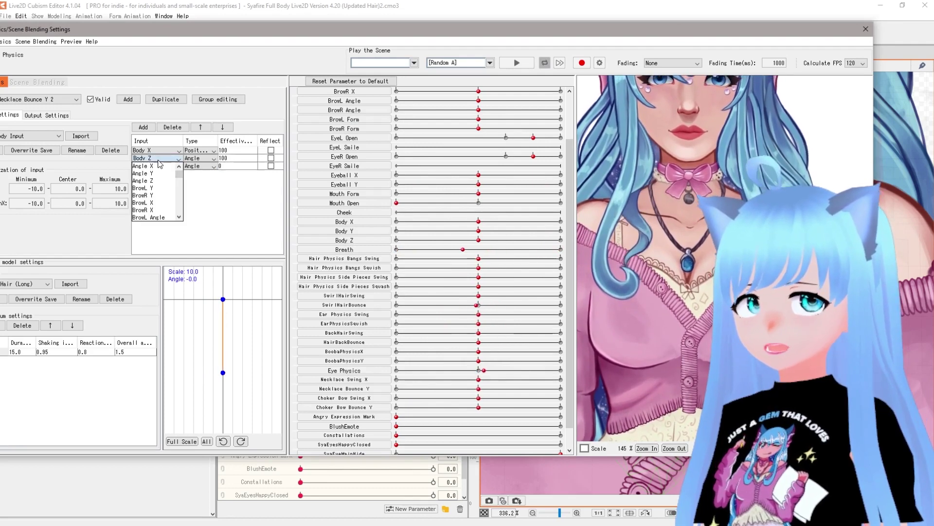
pyautogui.click(201, 161)
pyautogui.click(202, 160)
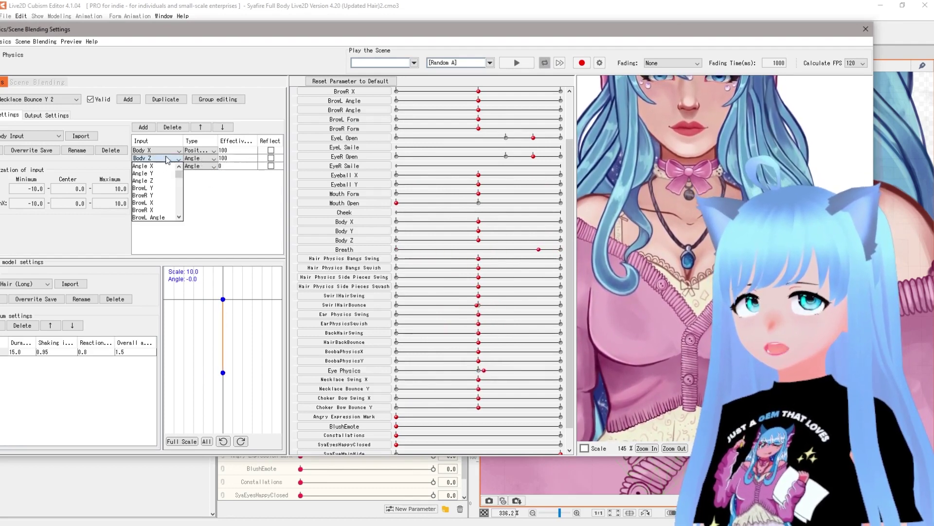
pyautogui.click(173, 127)
pyautogui.click(227, 158)
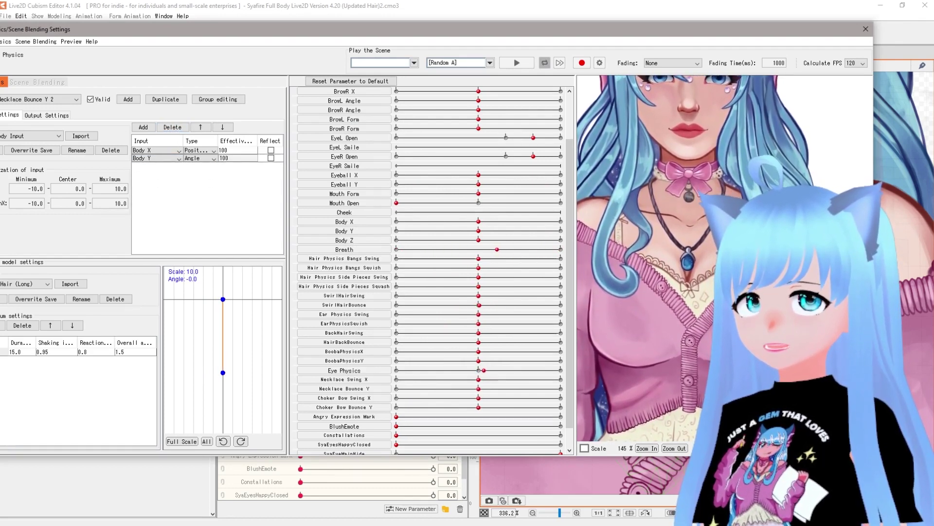
pyautogui.write('100')
pyautogui.press('Return')
# Step: Test the necklace's bounce with up-and-down movement in the model preview and examine the necklace gem's warp on the modeling canvas
pyautogui.moveTo(681, 205); pyautogui.dragTo(707, 117)
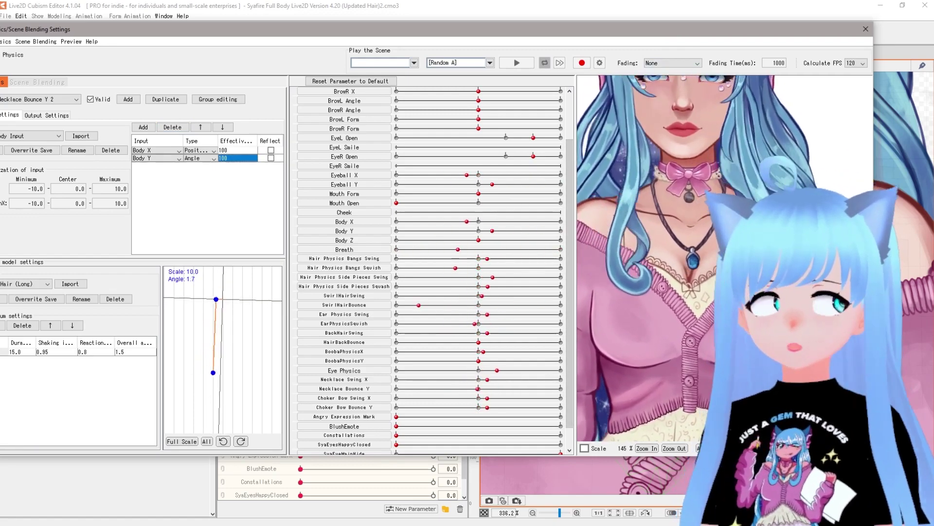
pyautogui.moveTo(650, 29); pyautogui.dragTo(597, 26)
pyautogui.moveTo(642, 165); pyautogui.dragTo(664, 326)
pyautogui.scroll(-5, 664, 326)
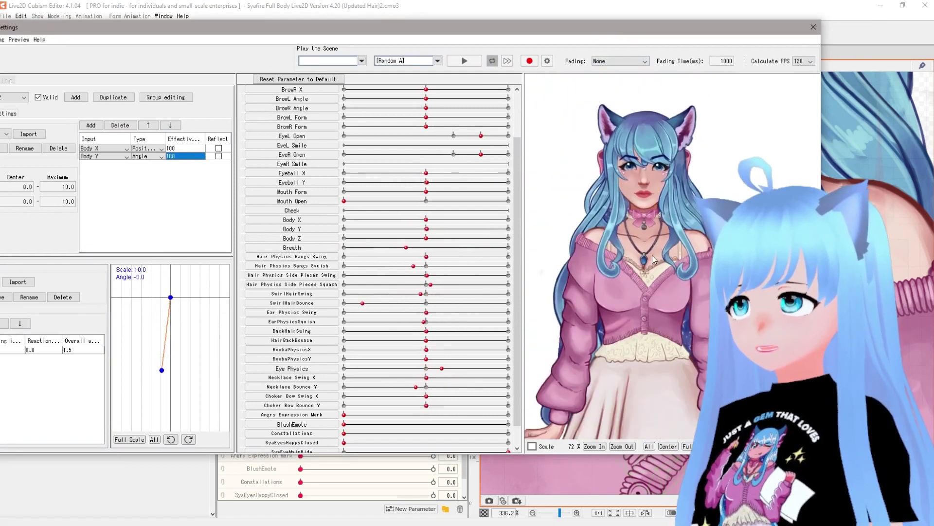
pyautogui.moveTo(626, 248); pyautogui.dragTo(640, 110)
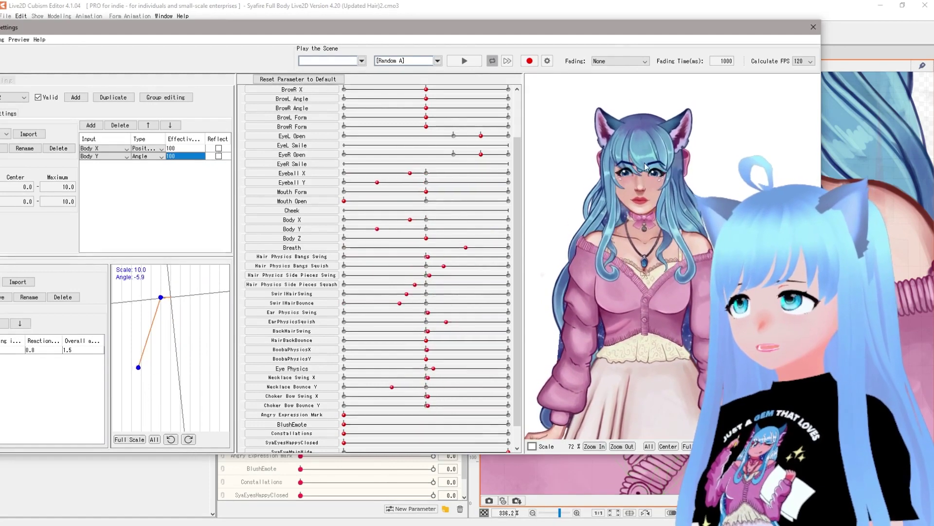
pyautogui.moveTo(579, 32); pyautogui.dragTo(676, 20)
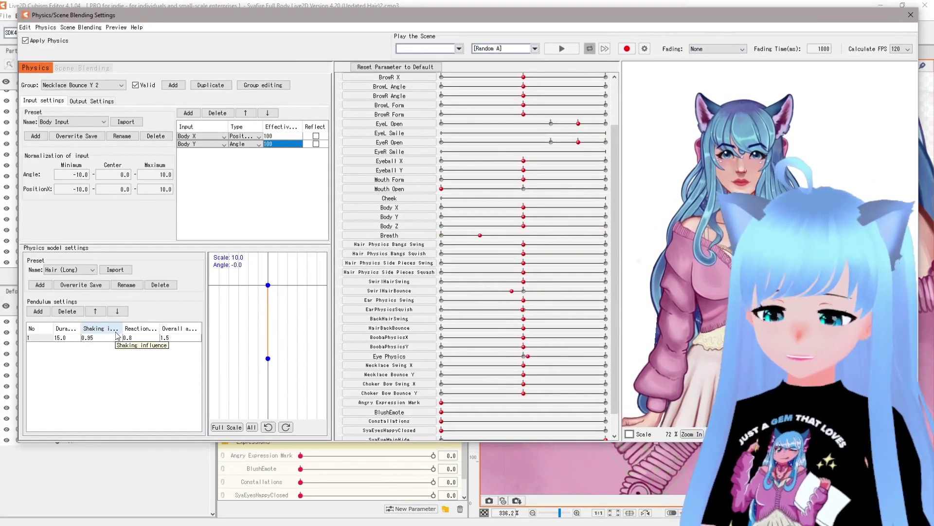
pyautogui.scroll(3, 773, 244)
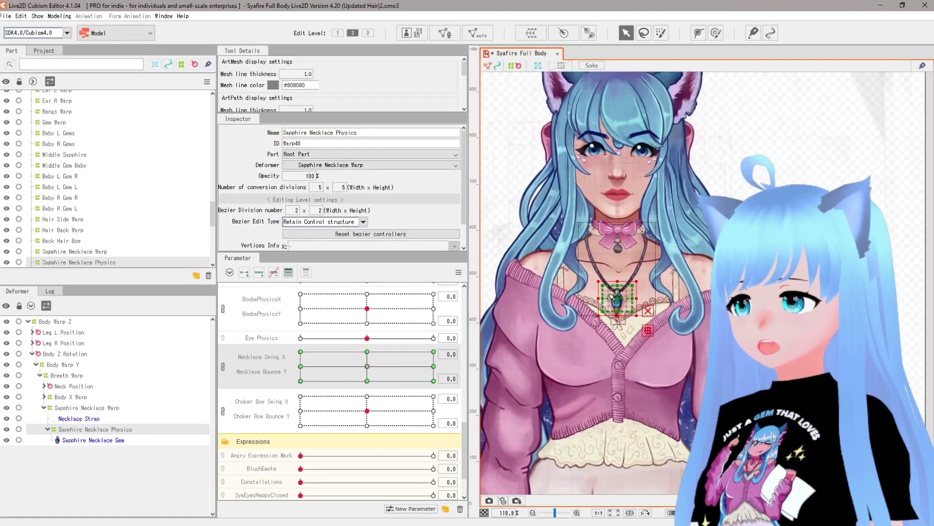
pyautogui.scroll(4, 612, 295)
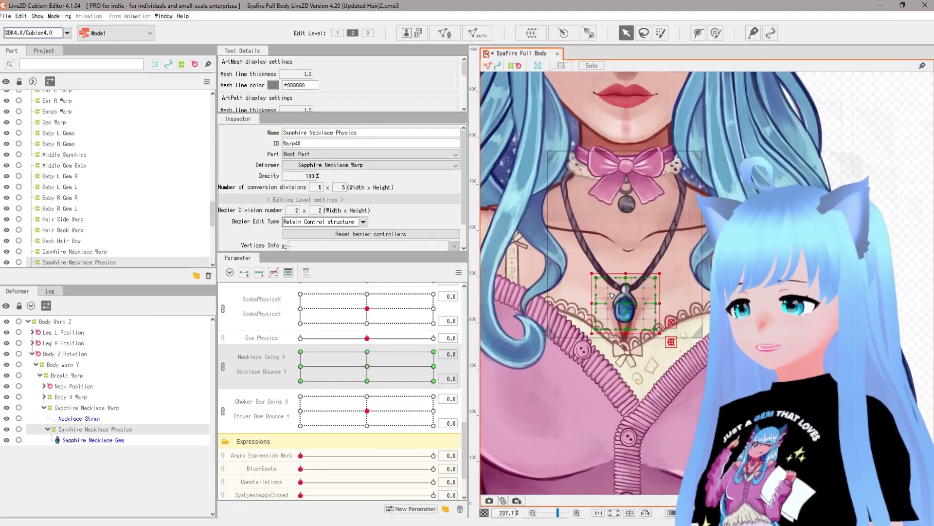